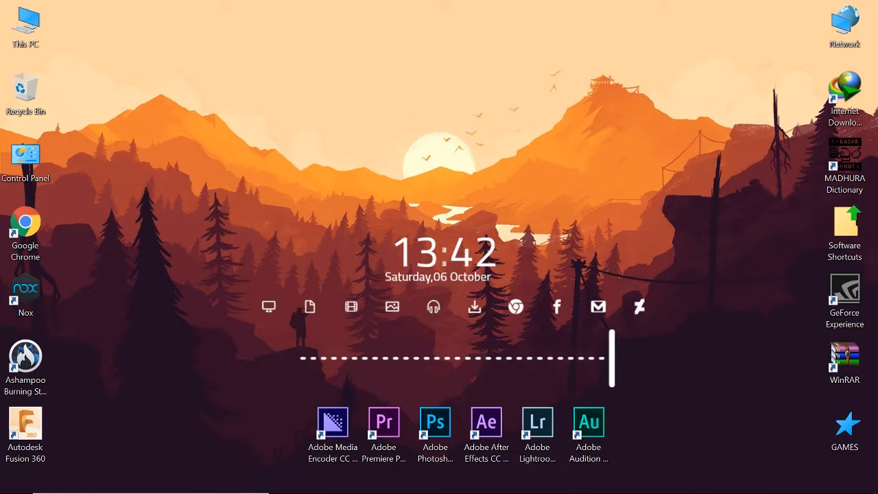
Step: Switch to Adobe Premiere Pro and create a new default still title with the default settings
{"action": "mouse_move", "coordinate": [492, 485]}
{"action": "left_click", "coordinate": [493, 422]}
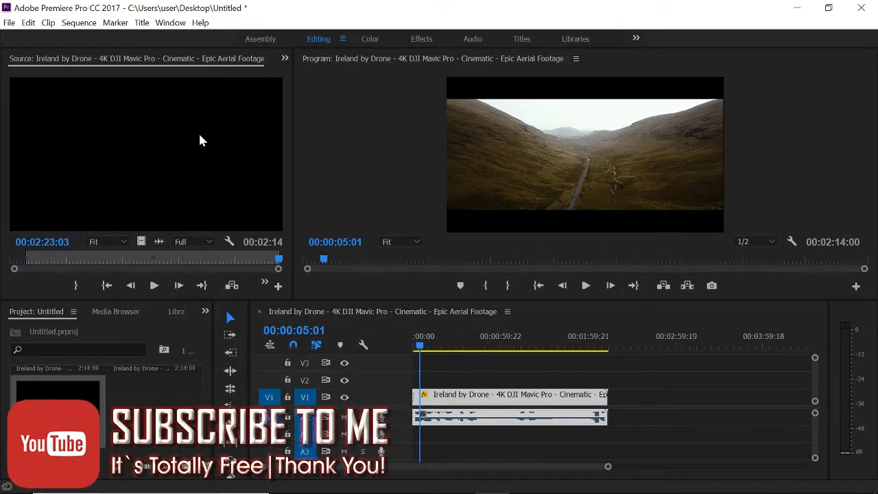
{"action": "left_click", "coordinate": [142, 23]}
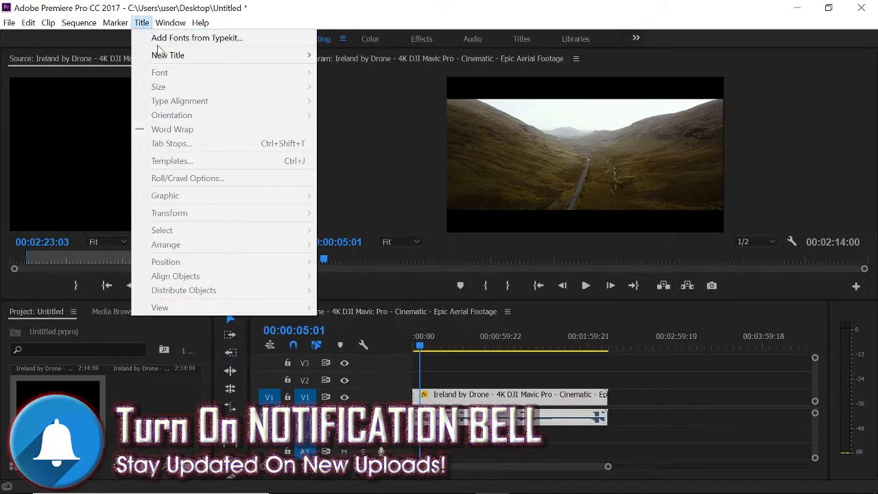
{"action": "mouse_move", "coordinate": [172, 55]}
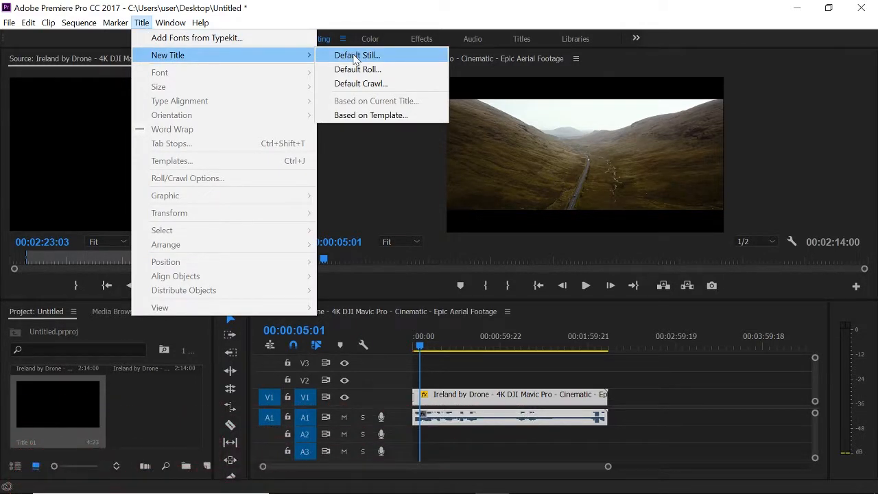
{"action": "left_click", "coordinate": [356, 55]}
{"action": "left_click", "coordinate": [457, 316]}
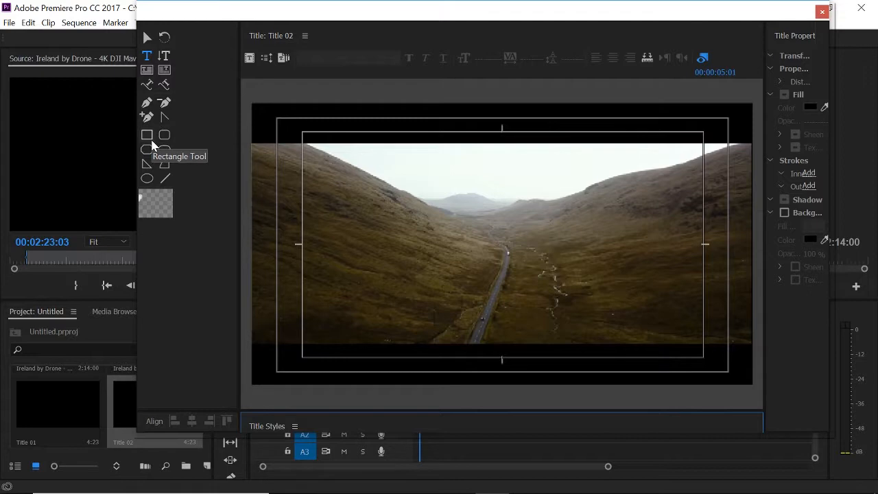
Step: Draw a rectangle about 528 wide and 89 high in the frame's lower-left area and align its left edge with the outer safe margin
{"action": "left_click", "coordinate": [147, 136]}
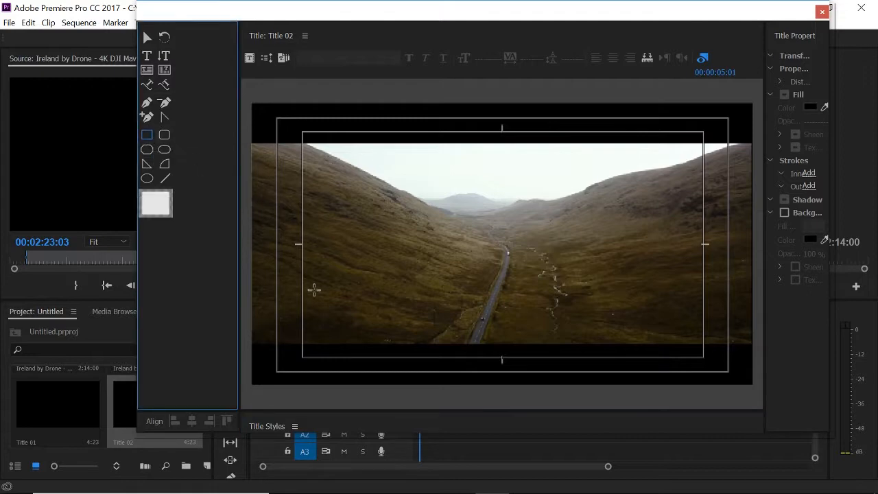
{"action": "mouse_move", "coordinate": [274, 321]}
{"action": "left_mouse_down"}
{"action": "mouse_move", "coordinate": [435, 357]}
{"action": "mouse_move", "coordinate": [478, 357]}
{"action": "left_mouse_up"}
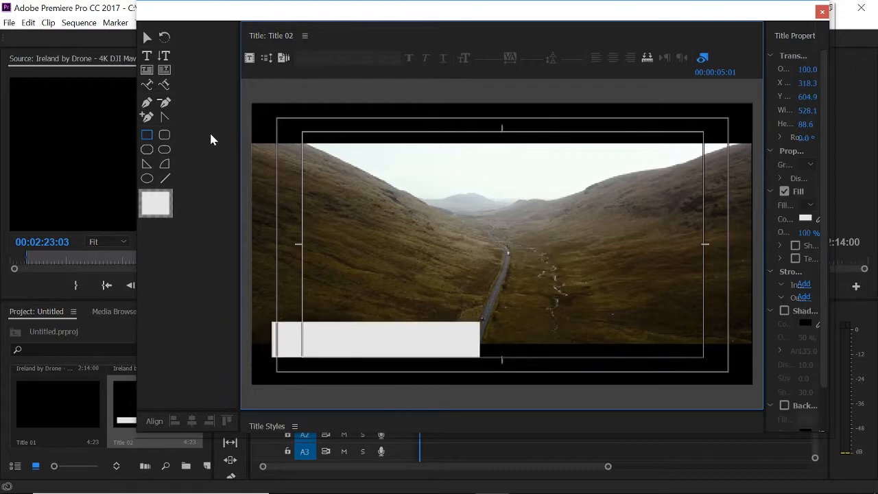
{"action": "left_click", "coordinate": [146, 43]}
{"action": "left_click", "coordinate": [307, 333]}
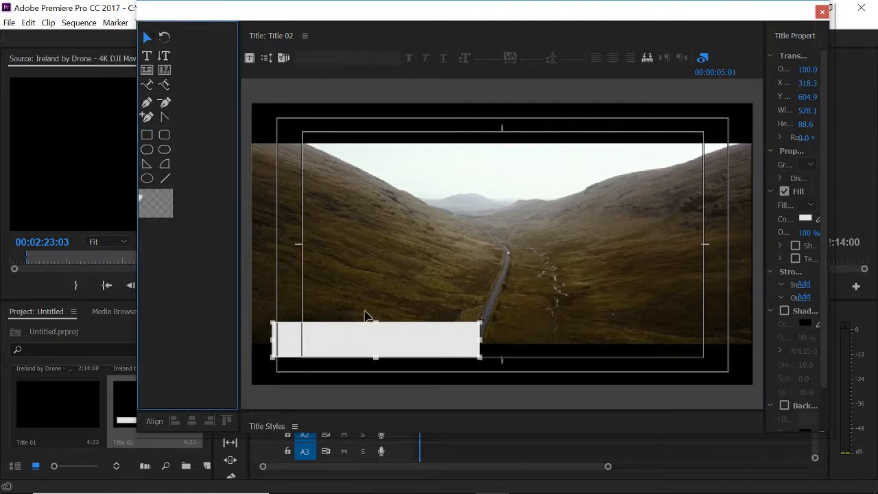
{"action": "left_click_drag", "start_coordinate": [355, 333], "coordinate": [353, 339]}
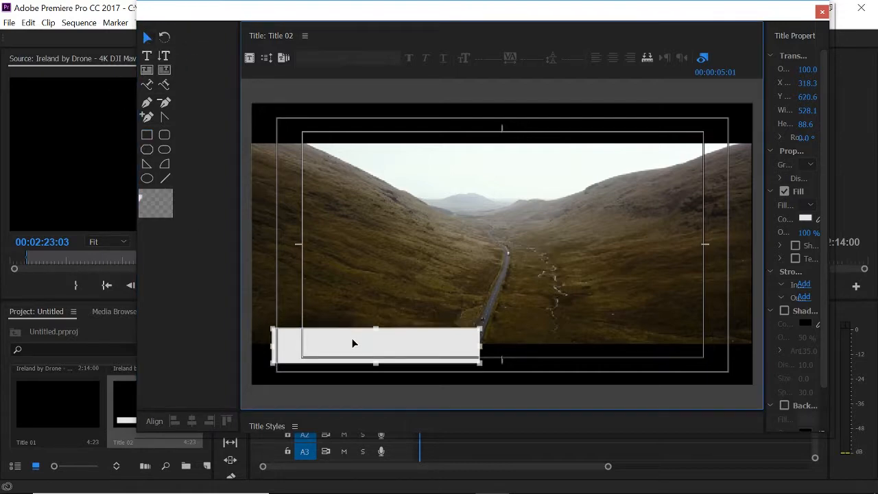
{"action": "key", "text": "Left"}
{"action": "key", "text": "Left"}
{"action": "key", "text": "Left"}
{"action": "key", "text": "Left"}
{"action": "key", "text": "Left"}
{"action": "key", "text": "Left"}
{"action": "key", "text": "Left"}
{"action": "key", "text": "Left"}
{"action": "key", "text": "Left"}
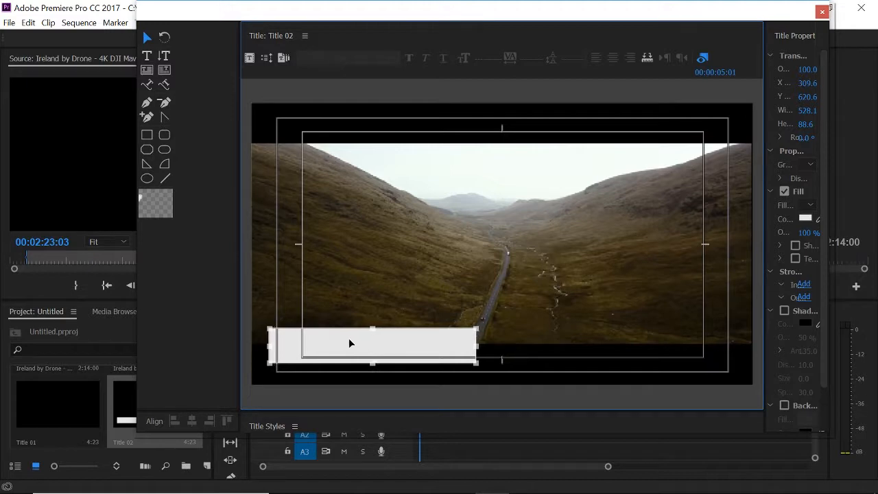
{"action": "left_click_drag", "start_coordinate": [307, 341], "coordinate": [321, 340]}
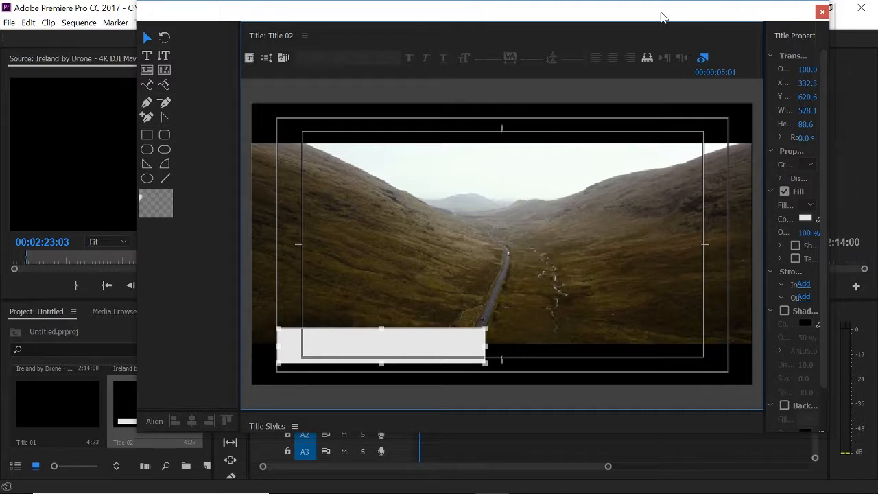
Step: Fill the rectangle with a solid teal color (0E858F)
{"action": "left_click_drag", "start_coordinate": [663, 16], "coordinate": [628, 23]}
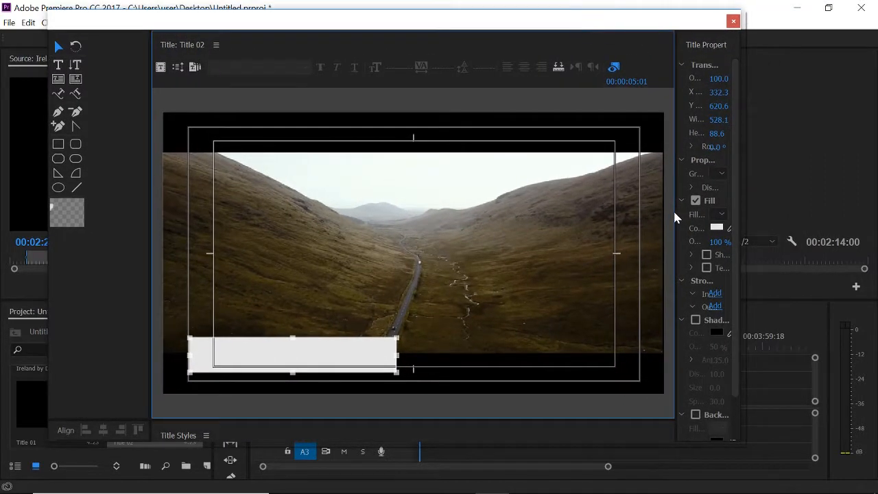
{"action": "left_click", "coordinate": [716, 227]}
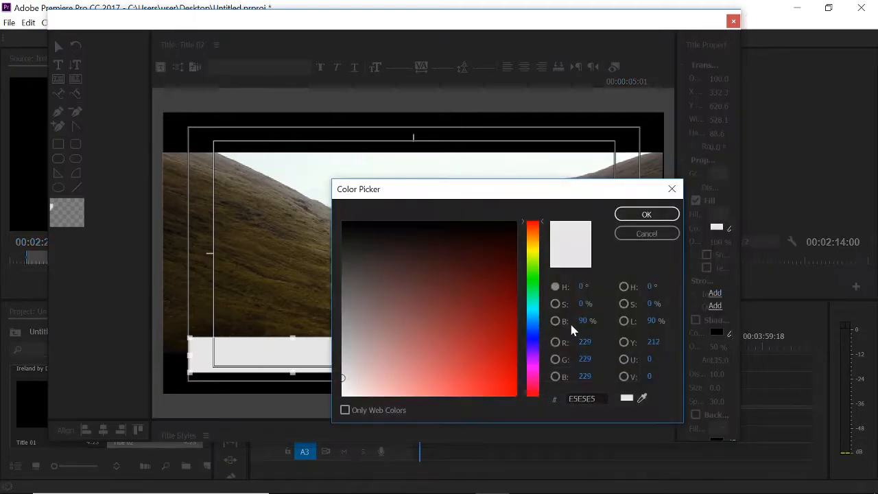
{"action": "left_click", "coordinate": [534, 313]}
{"action": "left_click_drag", "start_coordinate": [467, 298], "coordinate": [503, 310]}
{"action": "left_click", "coordinate": [656, 212]}
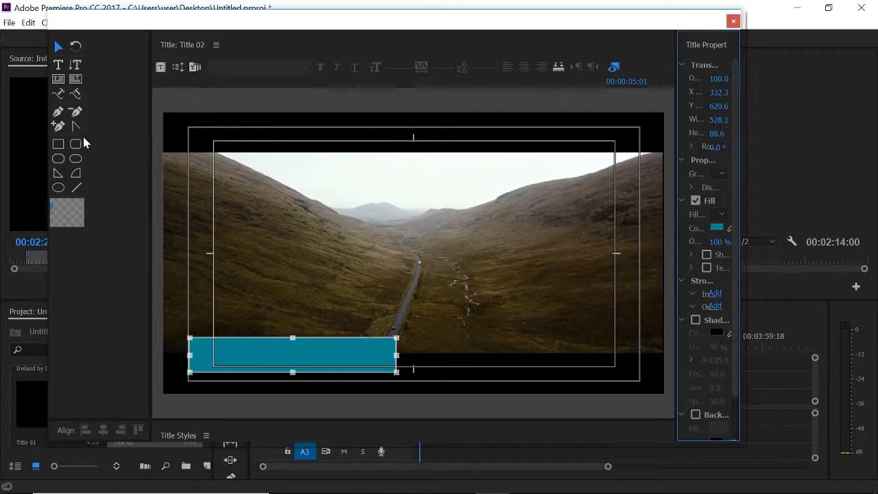
Step: Add the text "ireland" with the Type tool over the teal rectangle
{"action": "left_click", "coordinate": [59, 66]}
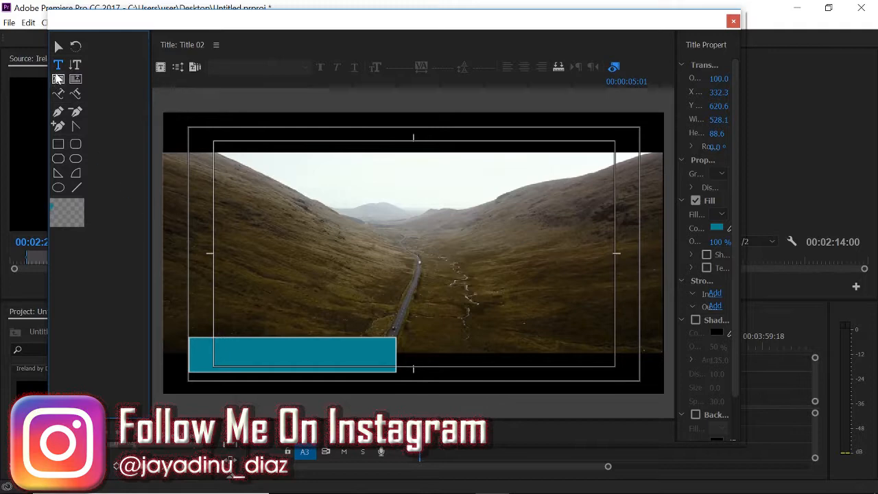
{"action": "left_click", "coordinate": [210, 351]}
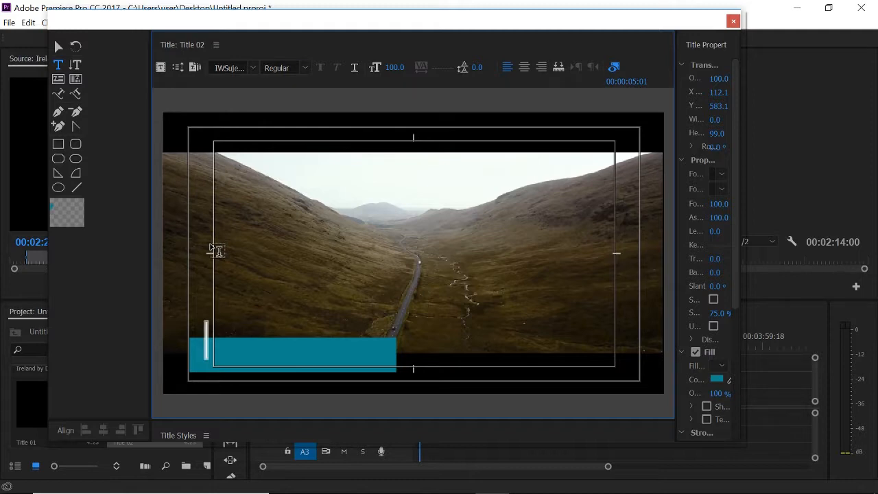
{"action": "type", "text": "m"}
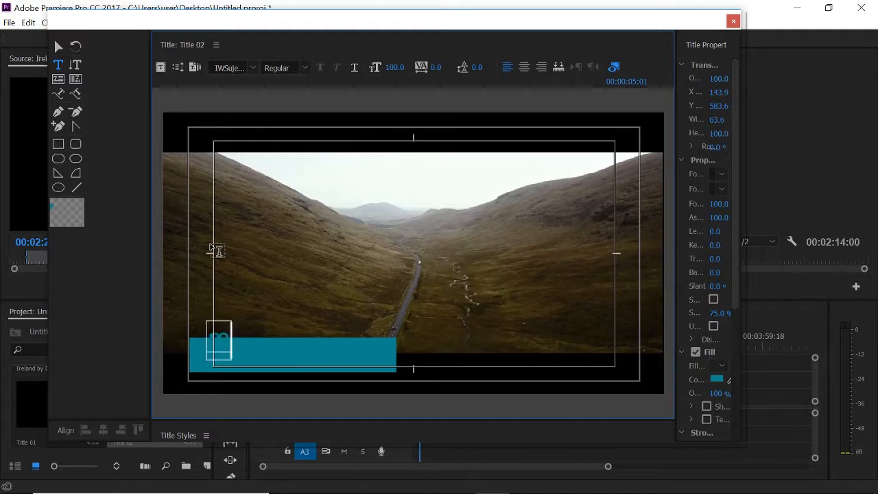
{"action": "type", "text": "rekau"}
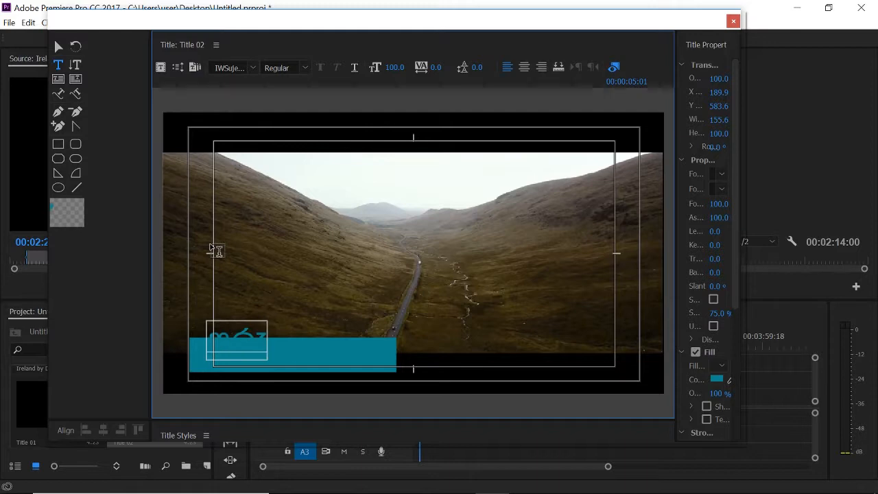
{"action": "type", "text": "d"}
Step: Change the font of the whole "ireland" text to Franklin Gothic Heavy
{"action": "left_click_drag", "start_coordinate": [208, 340], "coordinate": [328, 339]}
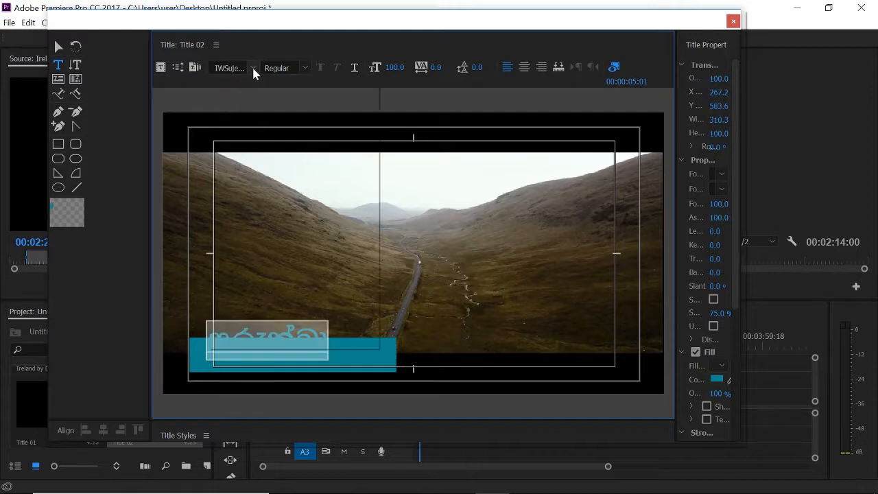
{"action": "left_click", "coordinate": [253, 67]}
{"action": "scroll", "coordinate": [345, 180], "scroll_direction": "down", "scroll_amount": 10}
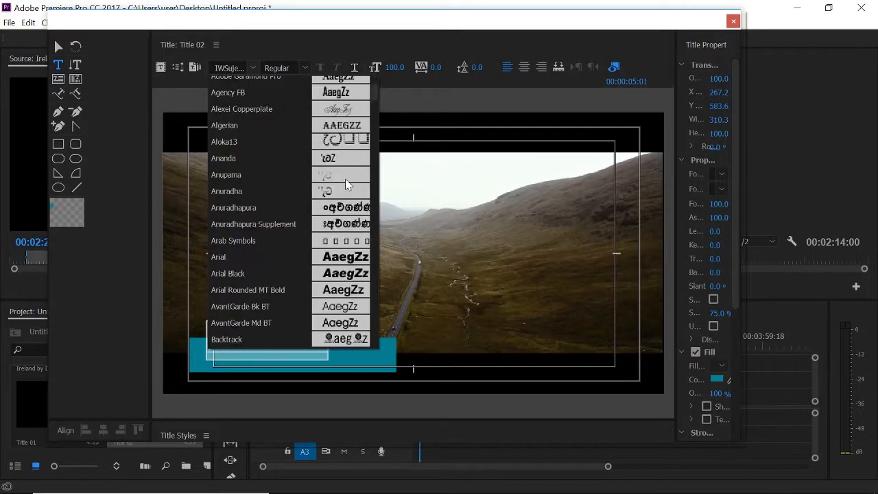
{"action": "scroll", "coordinate": [280, 234], "scroll_direction": "down", "scroll_amount": 8}
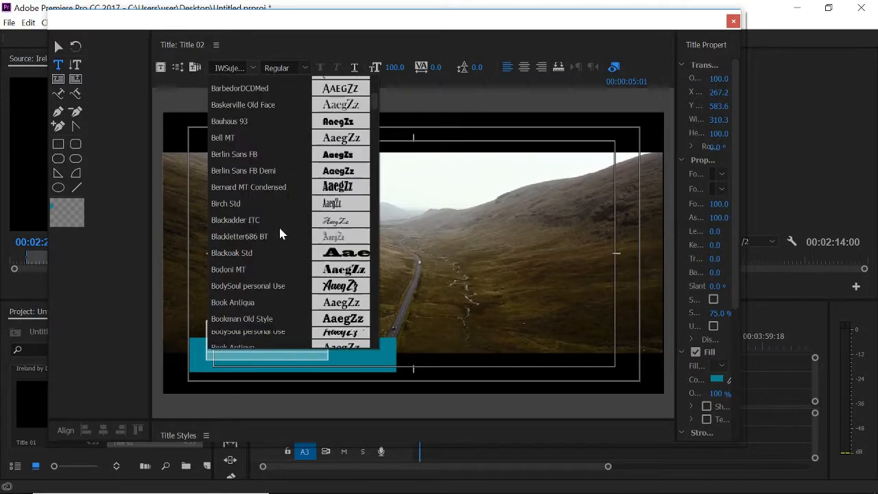
{"action": "scroll", "coordinate": [280, 234], "scroll_direction": "down", "scroll_amount": 20}
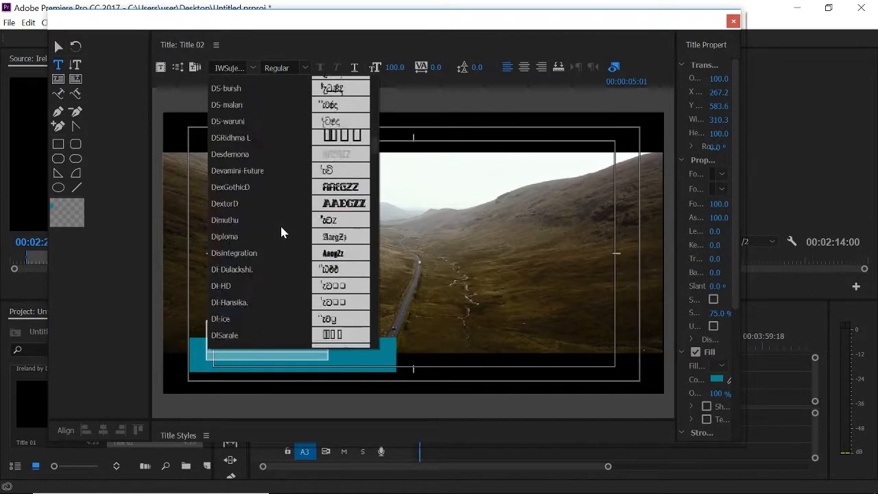
{"action": "scroll", "coordinate": [280, 232], "scroll_direction": "down", "scroll_amount": 5}
{"action": "left_click", "coordinate": [287, 216]}
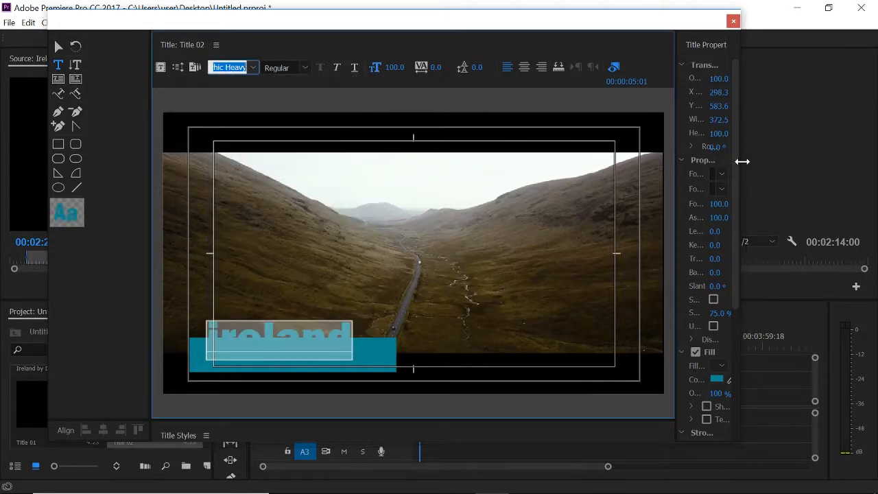
Step: Widen the title properties area and capitalize the text's first letter so it reads "Ireland"
{"action": "left_click_drag", "start_coordinate": [673, 191], "coordinate": [614, 191]}
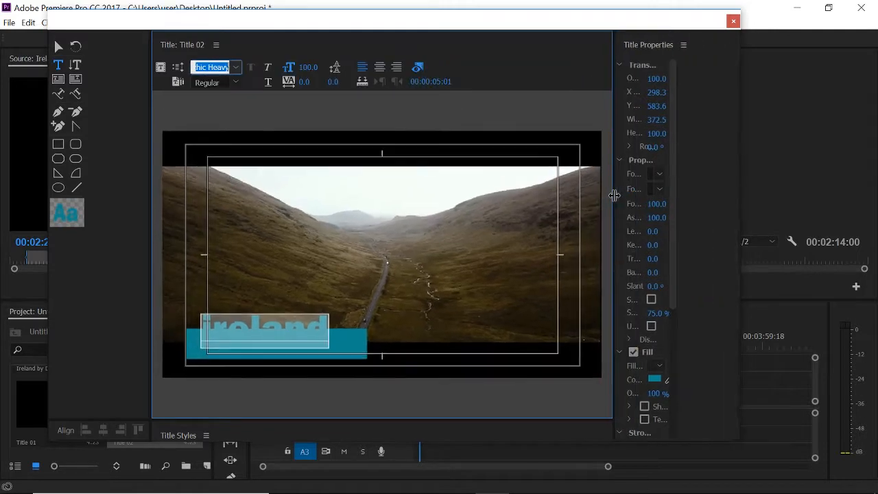
{"action": "left_click", "coordinate": [213, 331]}
{"action": "key", "text": "Delete"}
{"action": "type", "text": "I"}
Step: Set the fill color of the whole "Ireland" text to white (FFFFFF)
{"action": "left_click_drag", "start_coordinate": [212, 331], "coordinate": [405, 337]}
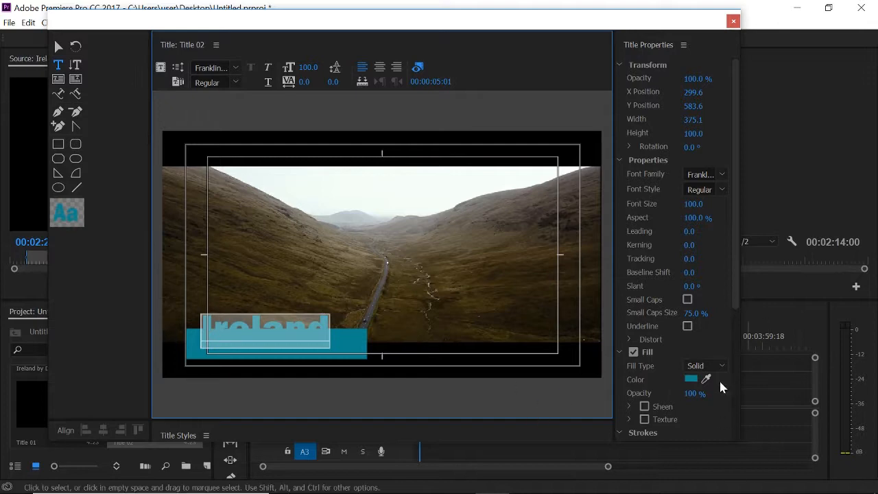
{"action": "left_click", "coordinate": [691, 379]}
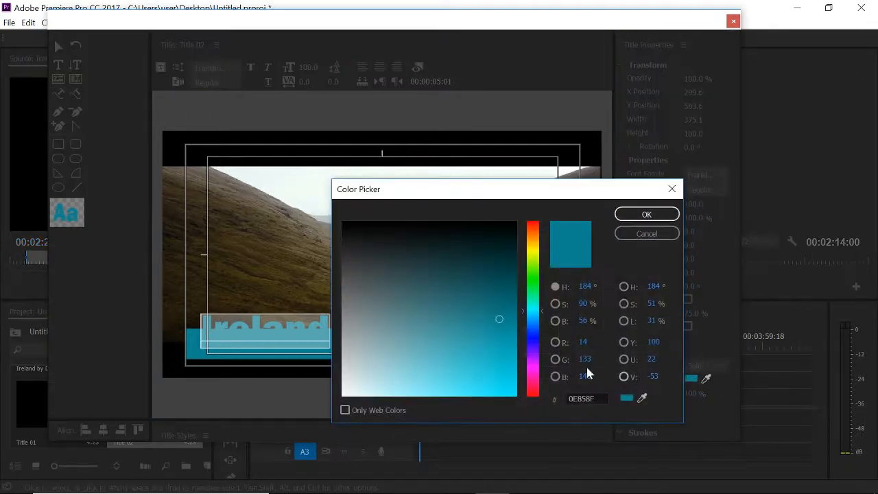
{"action": "left_click_drag", "start_coordinate": [357, 365], "coordinate": [296, 412]}
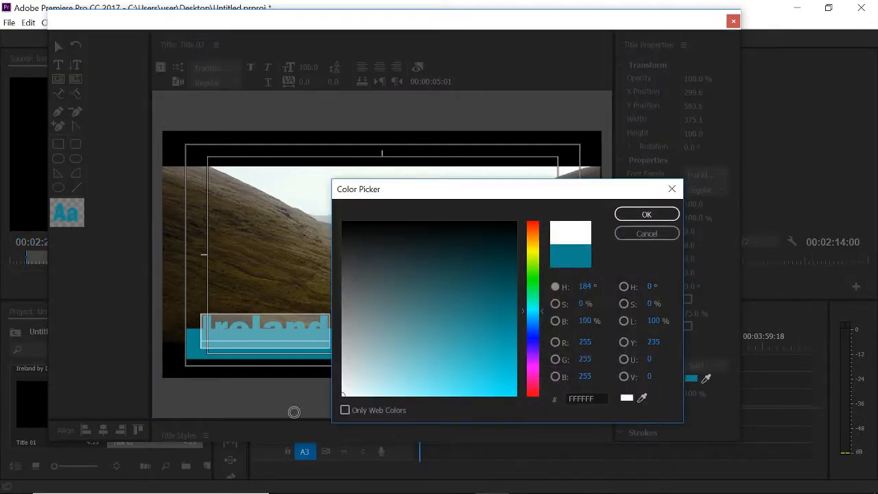
{"action": "left_click", "coordinate": [659, 214]}
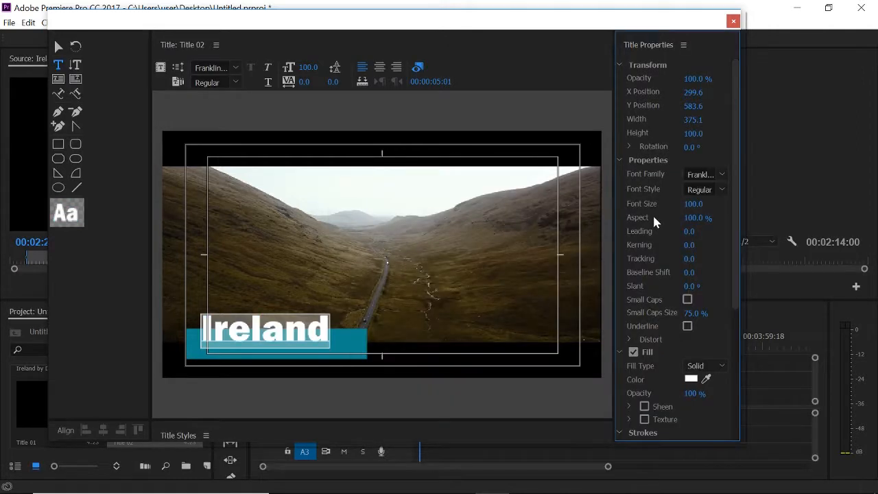
Step: Scale the "Ireland" text to about 414 wide and 92 high and place it inside the teal rectangle, near its left edge
{"action": "left_click", "coordinate": [58, 46]}
{"action": "left_click", "coordinate": [323, 335]}
{"action": "left_click_drag", "start_coordinate": [330, 348], "coordinate": [352, 352]}
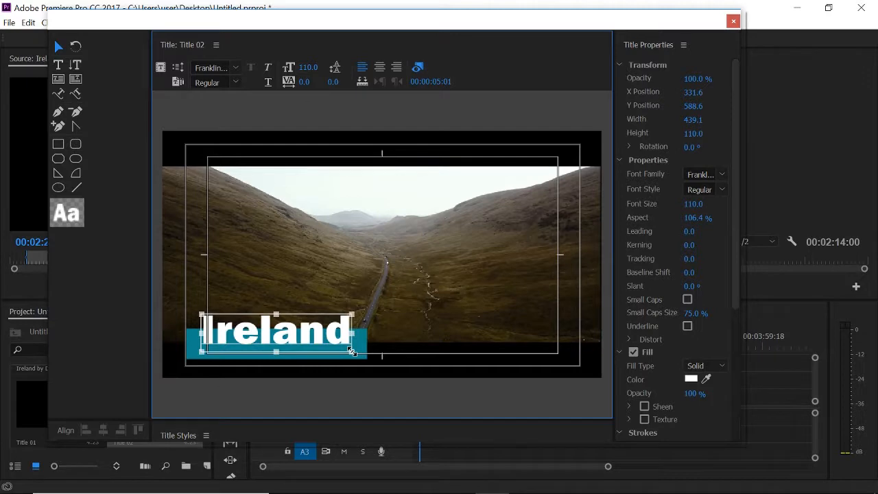
{"action": "left_click_drag", "start_coordinate": [323, 342], "coordinate": [321, 354]}
{"action": "left_click_drag", "start_coordinate": [351, 326], "coordinate": [300, 348]}
{"action": "double_click", "coordinate": [312, 348]}
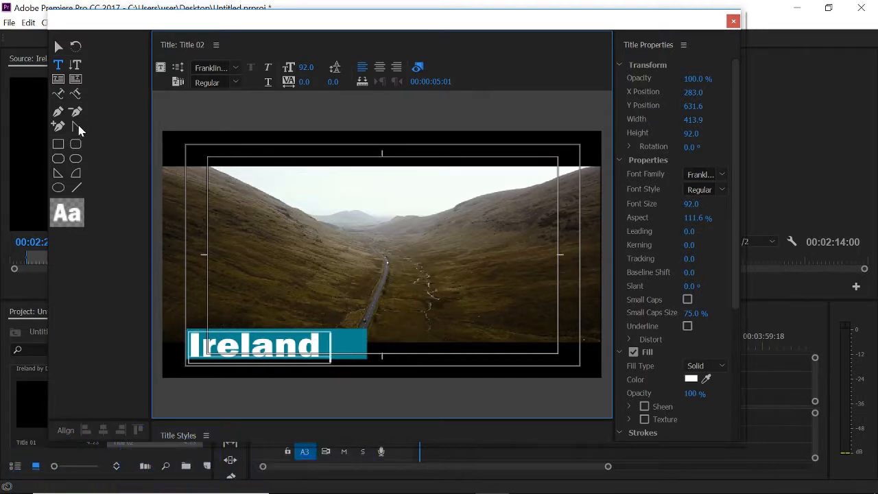
Step: Shorten the teal rectangle from its right side to about 408 wide to fit the "Ireland" text, and deselect it
{"action": "left_click", "coordinate": [59, 46]}
{"action": "left_click", "coordinate": [356, 353]}
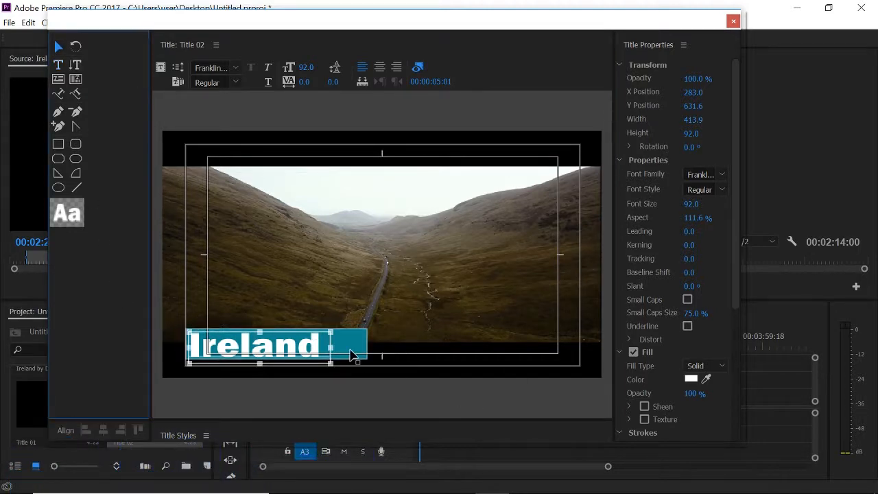
{"action": "left_click_drag", "start_coordinate": [367, 345], "coordinate": [326, 345]}
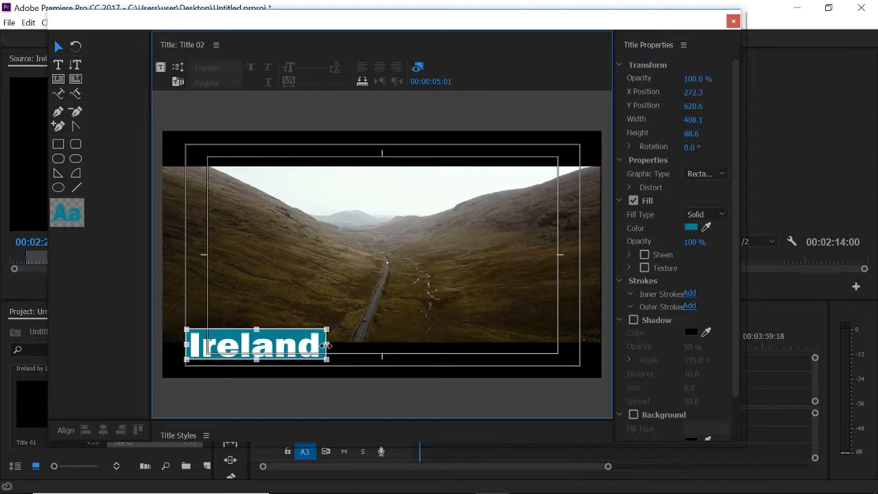
{"action": "left_click", "coordinate": [311, 300]}
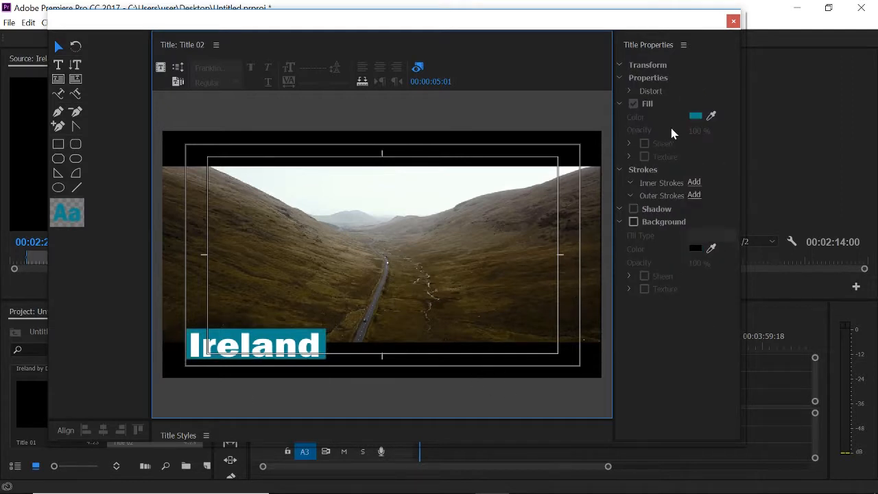
Step: Close the title editor and place Title 02 on video track V2 at the playhead position, 00:00:05:01
{"action": "left_click", "coordinate": [733, 21]}
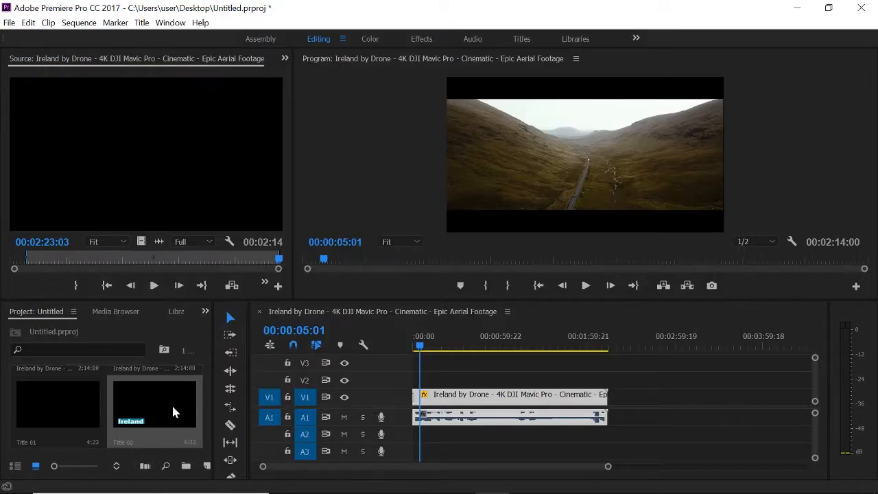
{"action": "left_click_drag", "start_coordinate": [168, 407], "coordinate": [422, 379]}
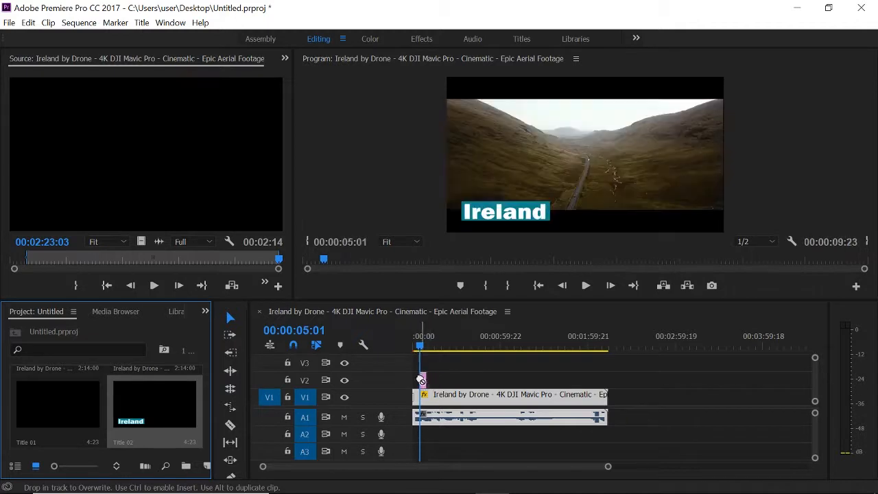
{"action": "left_click_drag", "start_coordinate": [607, 468], "coordinate": [496, 473]}
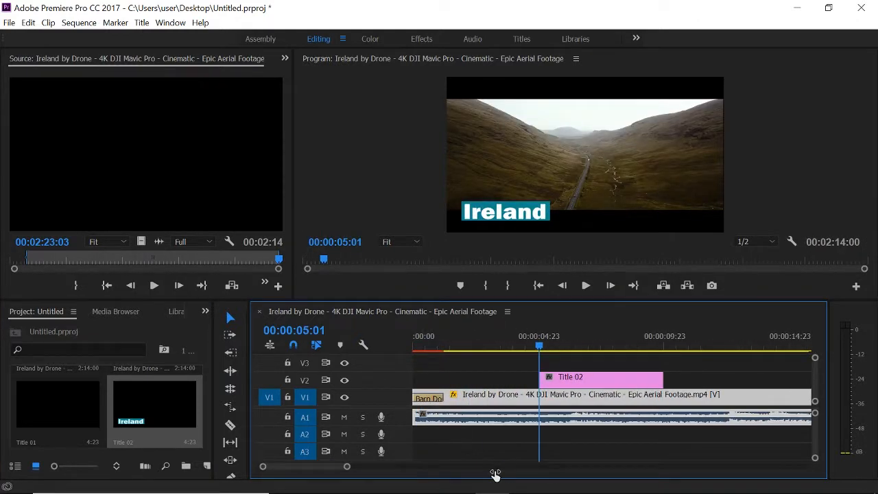
Step: Play back the sequence around the start of Title 02 to check the lower third over the drone footage
{"action": "left_click_drag", "start_coordinate": [346, 469], "coordinate": [323, 473]}
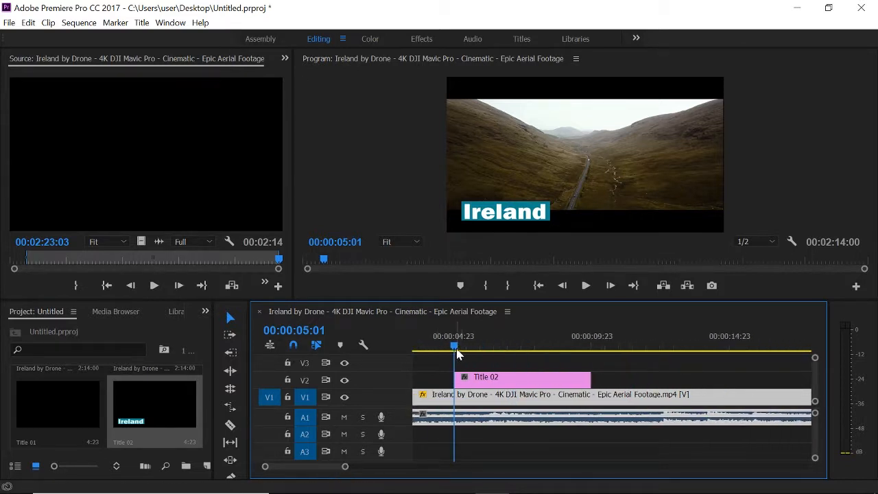
{"action": "left_click", "coordinate": [449, 343]}
{"action": "left_click", "coordinate": [587, 291]}
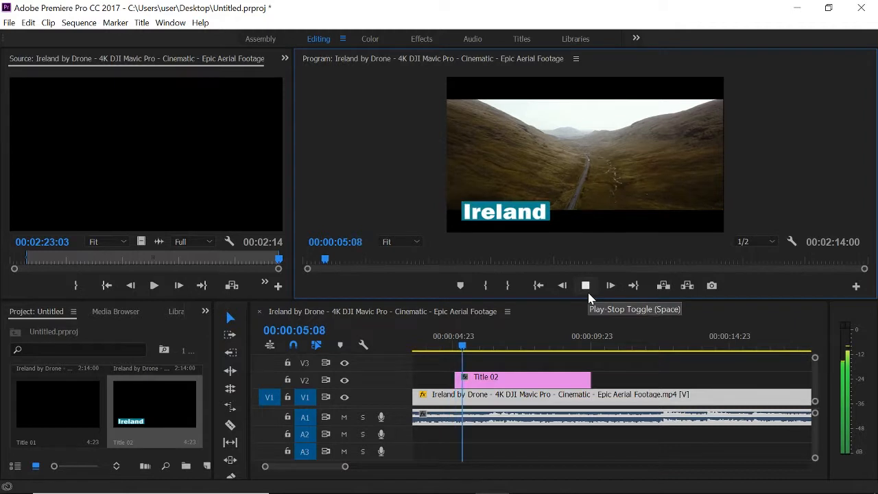
{"action": "left_click", "coordinate": [587, 286]}
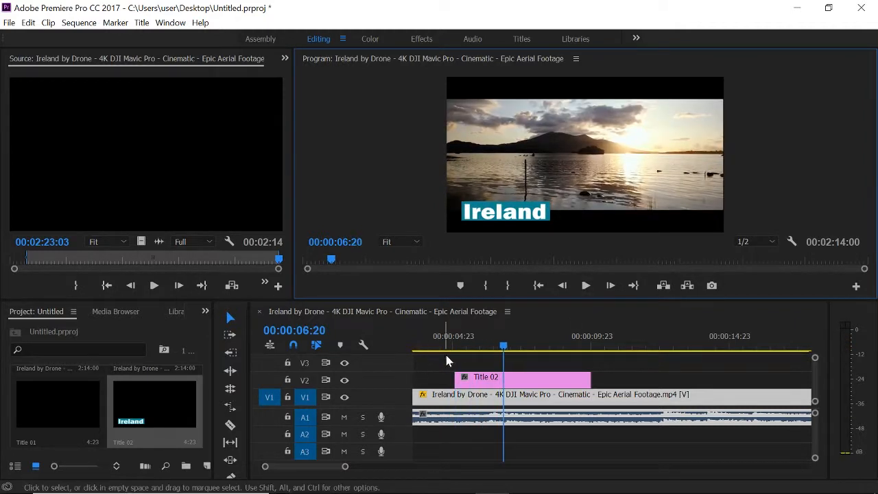
{"action": "left_click", "coordinate": [451, 343]}
{"action": "left_click", "coordinate": [580, 289]}
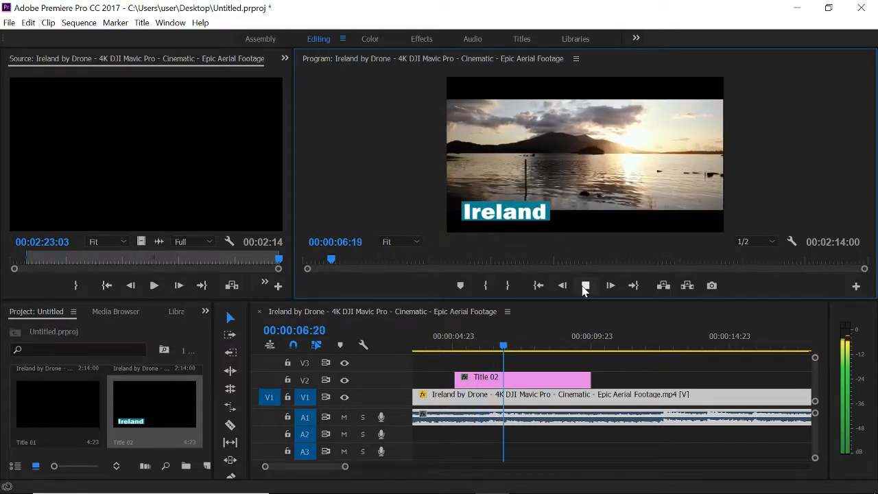
{"action": "left_click", "coordinate": [584, 287]}
Step: Clear the effects search and apply a Cross Dissolve from the Dissolve video transitions to the start of Title 02
{"action": "left_click_drag", "start_coordinate": [319, 470], "coordinate": [311, 472]}
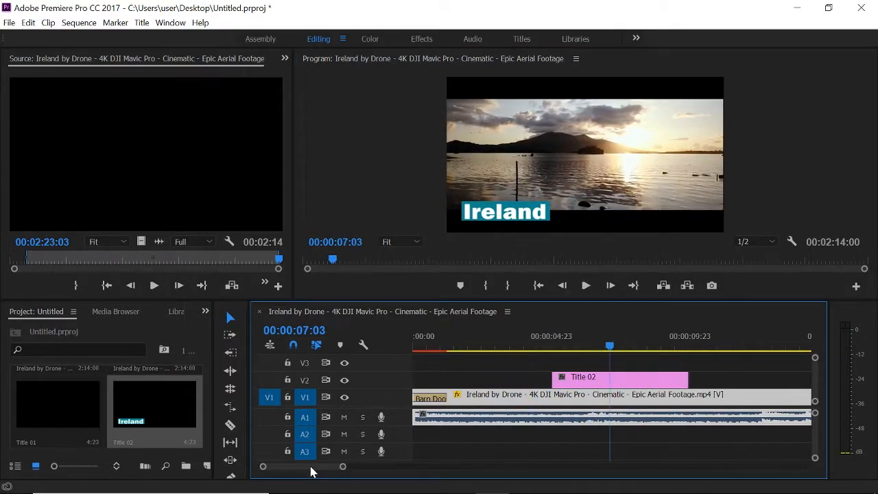
{"action": "left_click", "coordinate": [540, 343]}
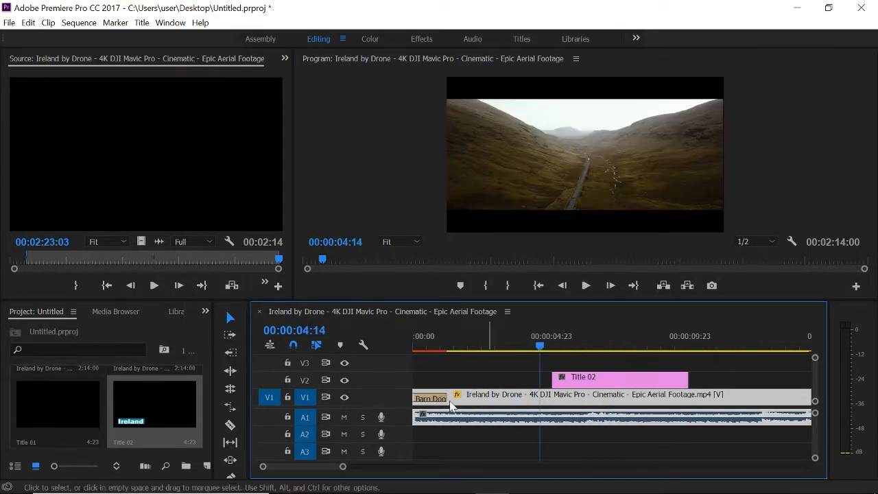
{"action": "left_click", "coordinate": [206, 312]}
{"action": "left_click", "coordinate": [220, 387]}
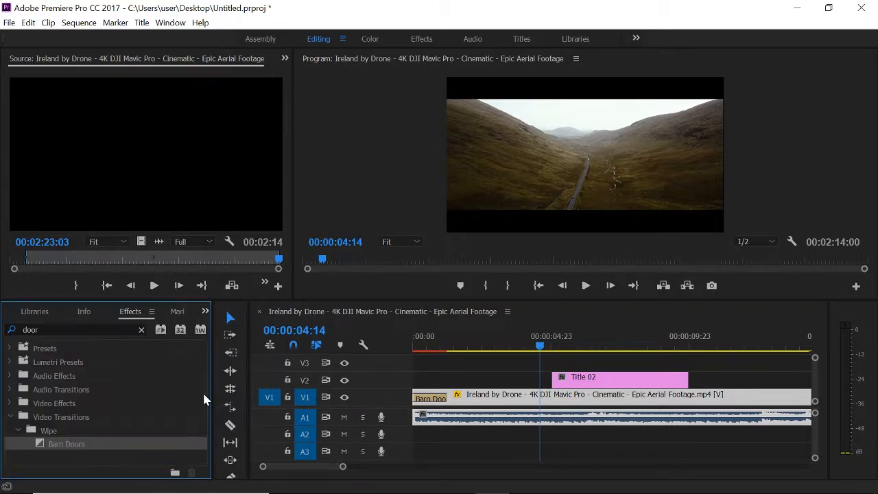
{"action": "left_click", "coordinate": [15, 426]}
{"action": "left_click", "coordinate": [17, 427]}
{"action": "left_click", "coordinate": [18, 430]}
{"action": "left_click", "coordinate": [140, 331]}
{"action": "left_click", "coordinate": [10, 417]}
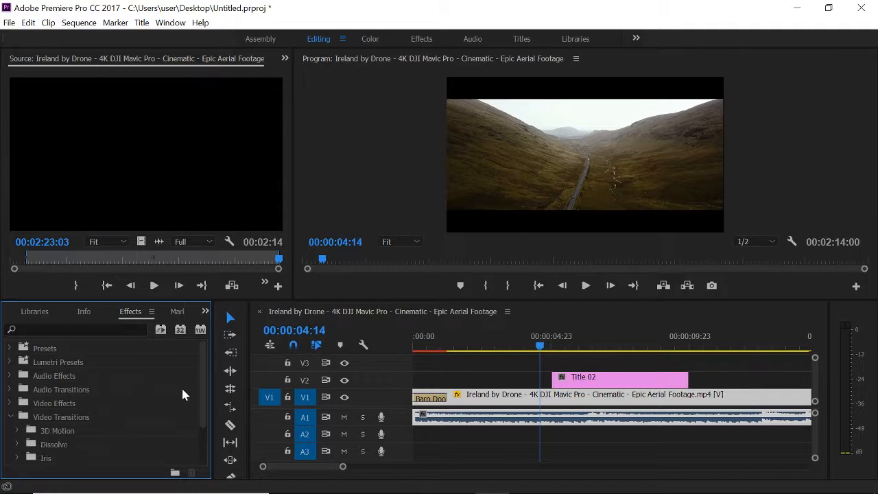
{"action": "left_click_drag", "start_coordinate": [201, 393], "coordinate": [203, 430]}
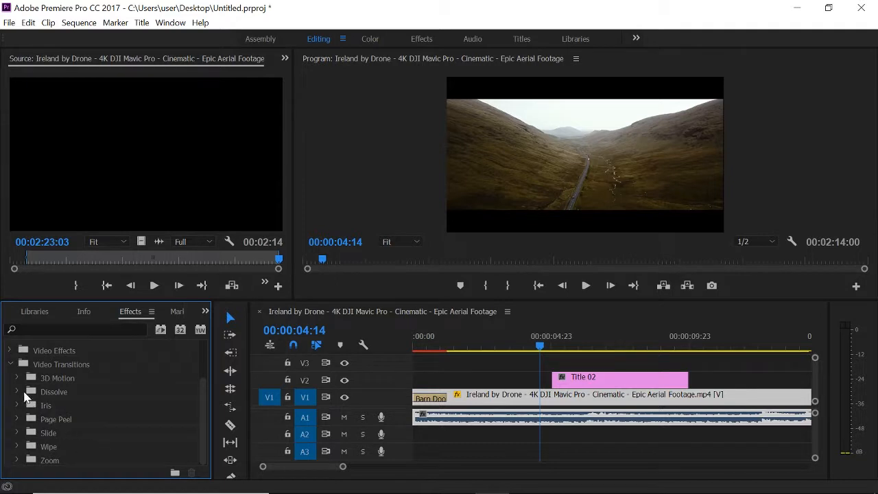
{"action": "left_click", "coordinate": [17, 392]}
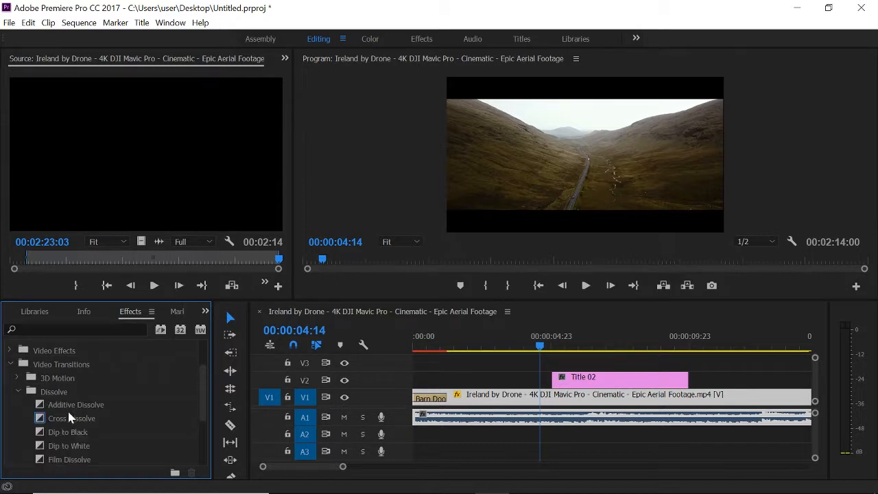
{"action": "left_click_drag", "start_coordinate": [67, 418], "coordinate": [556, 379]}
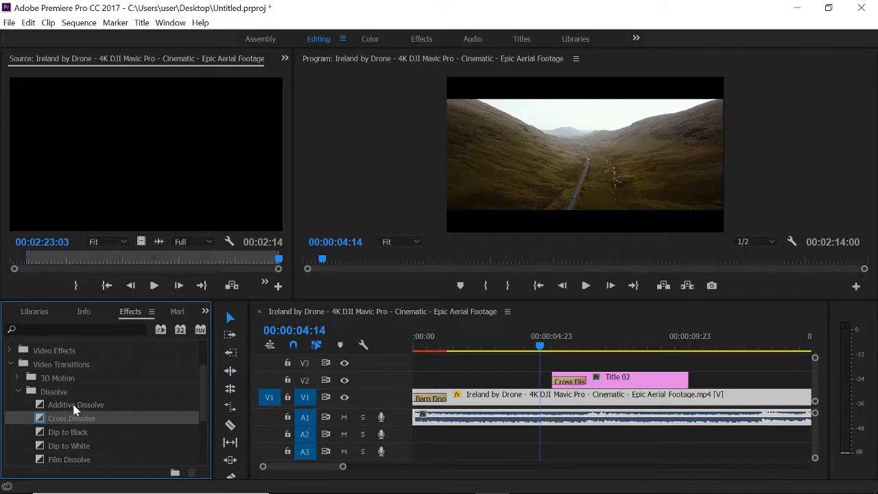
Step: Apply an Additive Dissolve to the end of Title 02 and play back the title from 00:00:04:14
{"action": "left_click_drag", "start_coordinate": [76, 411], "coordinate": [686, 381]}
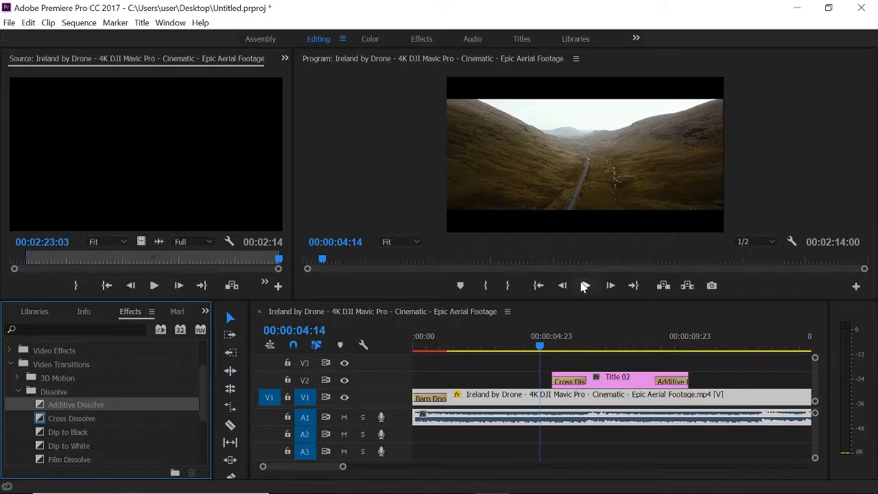
{"action": "left_click", "coordinate": [585, 286]}
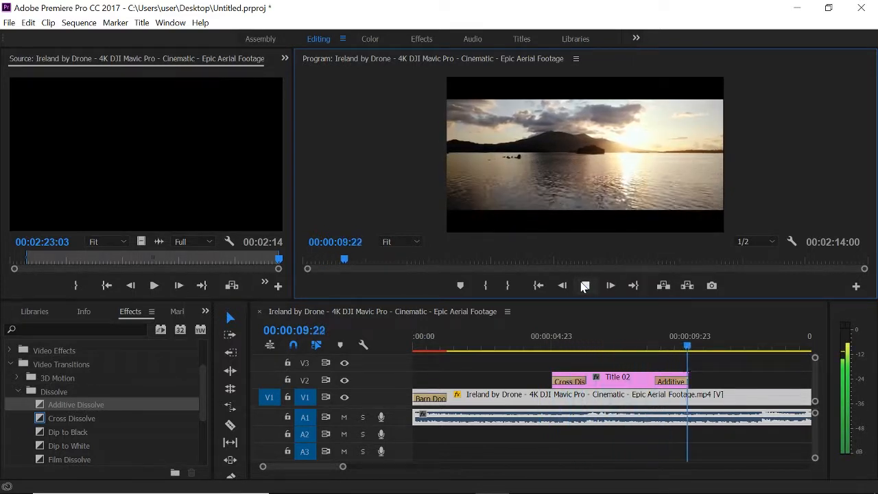
{"action": "left_click", "coordinate": [583, 285]}
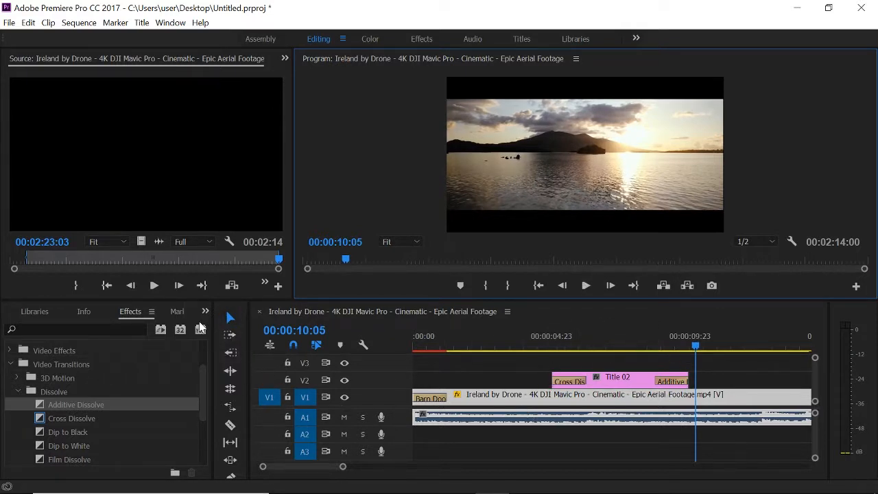
Step: Return to the project's media and delete the Cross Dissolve and Additive Dissolve transitions from Title 02
{"action": "left_click", "coordinate": [205, 312]}
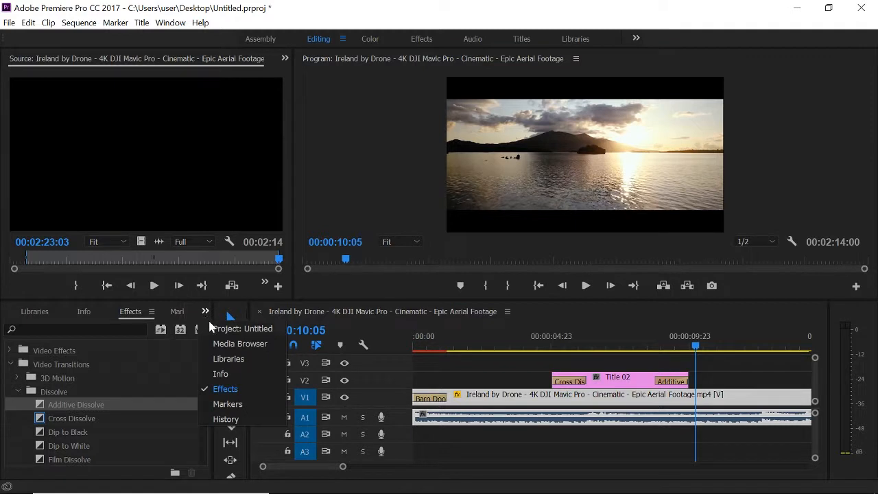
{"action": "left_click", "coordinate": [221, 332]}
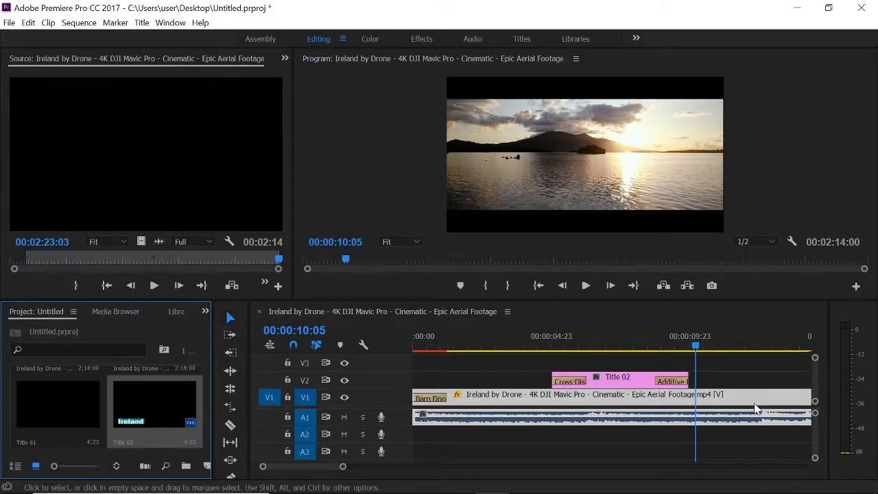
{"action": "left_click", "coordinate": [574, 385]}
{"action": "key", "text": "Delete"}
{"action": "left_click", "coordinate": [666, 382]}
{"action": "key", "text": "Delete"}
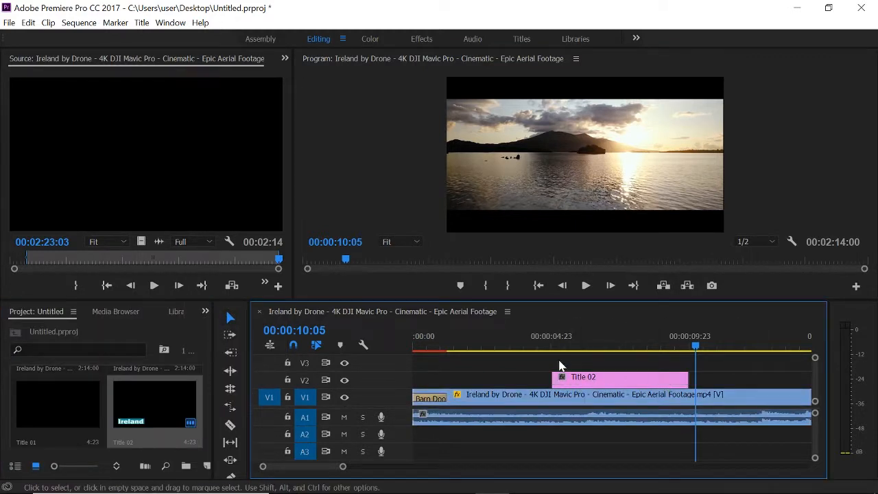
Step: Select Title 02 on V2, switch to the Effects workspace and move the playhead to the clip's start at 00:00:05:01
{"action": "left_click", "coordinate": [546, 339]}
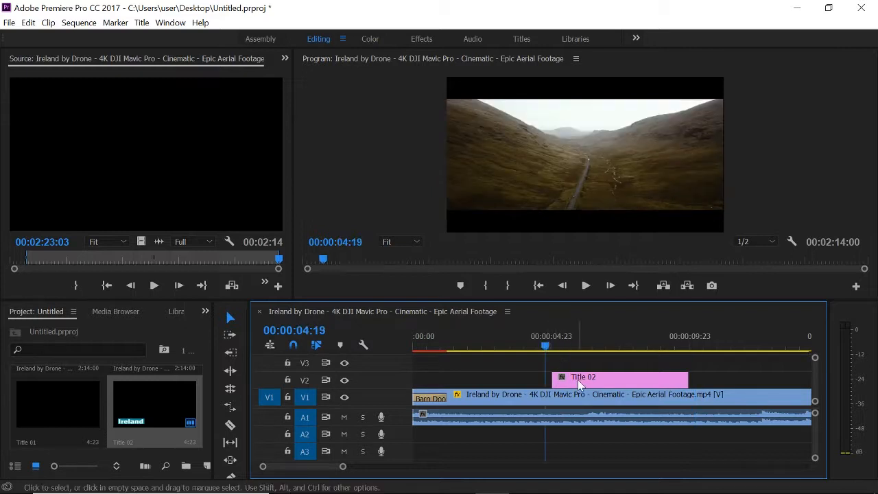
{"action": "left_click", "coordinate": [576, 379]}
{"action": "left_click_drag", "start_coordinate": [546, 343], "coordinate": [569, 342]}
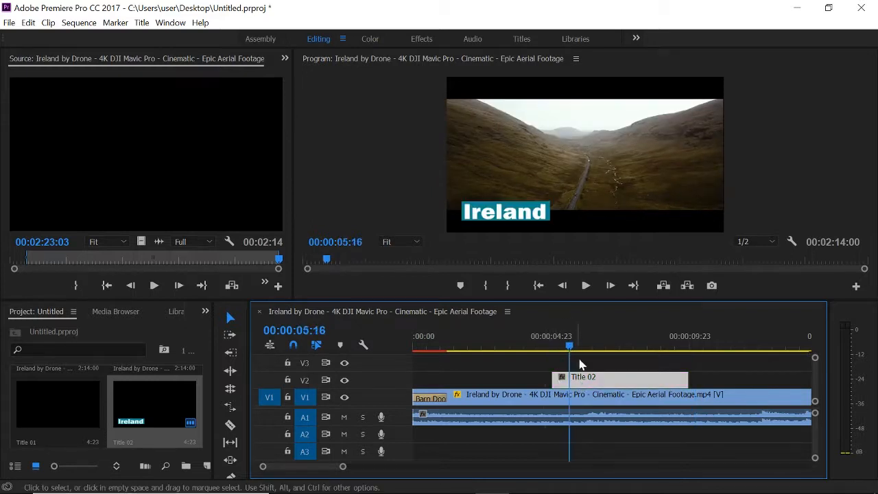
{"action": "left_click", "coordinate": [420, 39]}
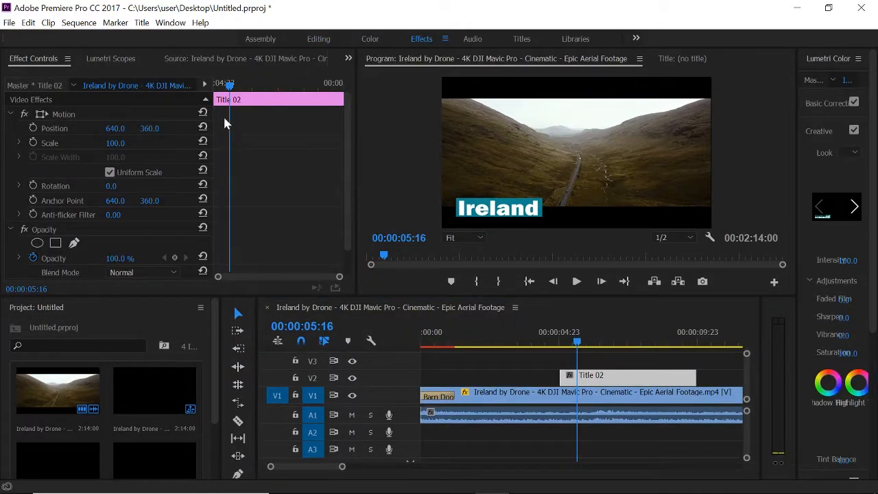
{"action": "left_click_drag", "start_coordinate": [230, 86], "coordinate": [205, 93]}
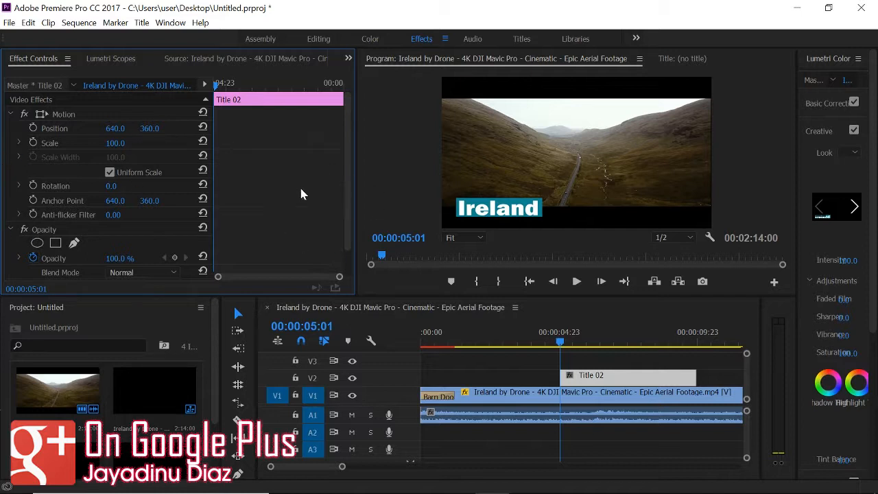
Step: Keyframe Title 02's Position with a horizontal value of 139.0 at 00:00:05:01 and 626.0 at 00:00:06:01, so it slides in
{"action": "left_click", "coordinate": [34, 128]}
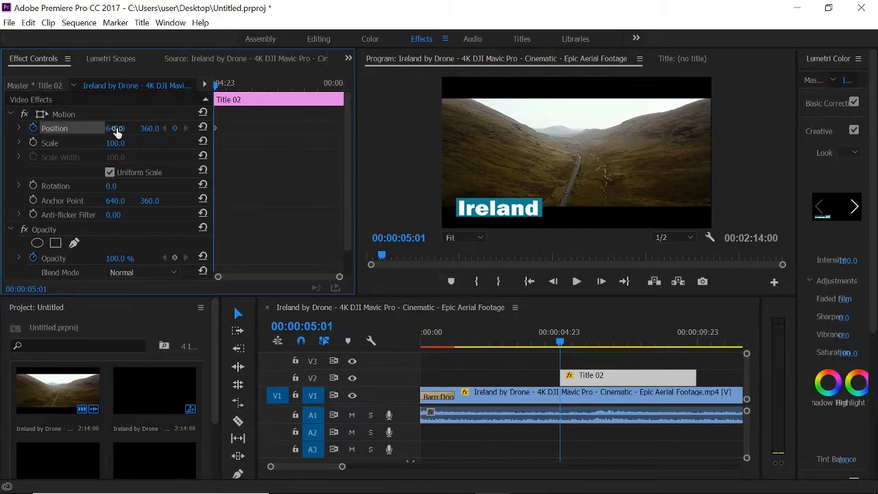
{"action": "left_click_drag", "start_coordinate": [116, 129], "coordinate": [42, 128]}
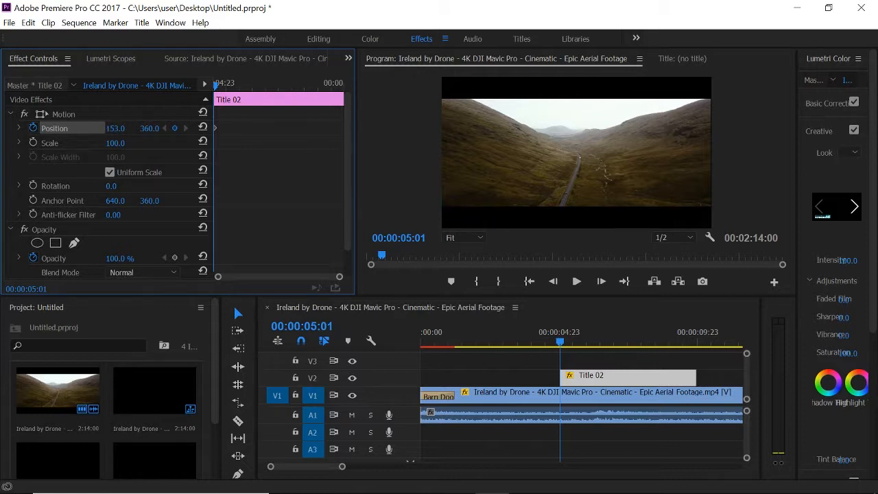
{"action": "left_click_drag", "start_coordinate": [210, 84], "coordinate": [241, 90]}
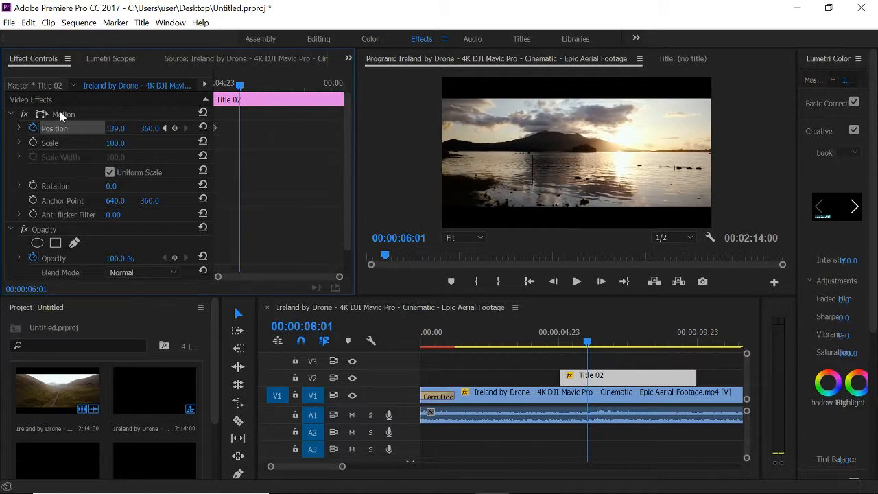
{"action": "left_click_drag", "start_coordinate": [115, 128], "coordinate": [449, 129]}
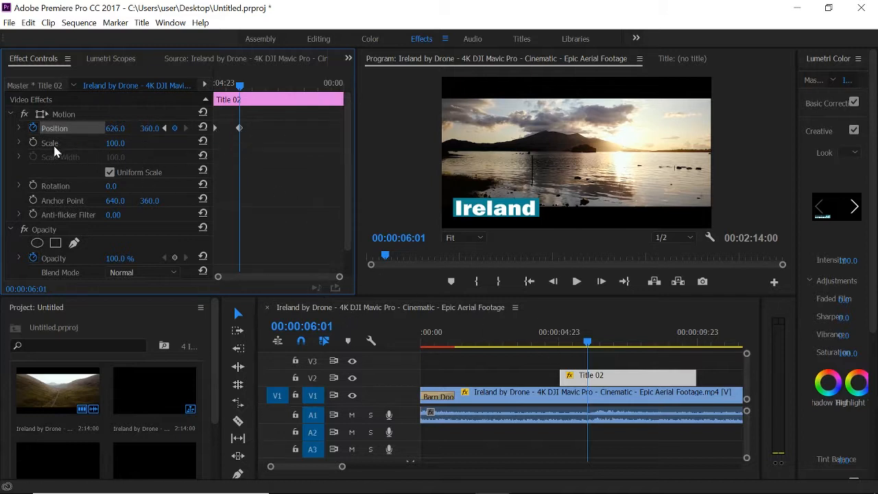
Step: Reshape the Position velocity curve so the slide-in starts fast, at 1777.8 per second, and eases to a stop at the second keyframe
{"action": "left_click", "coordinate": [19, 129]}
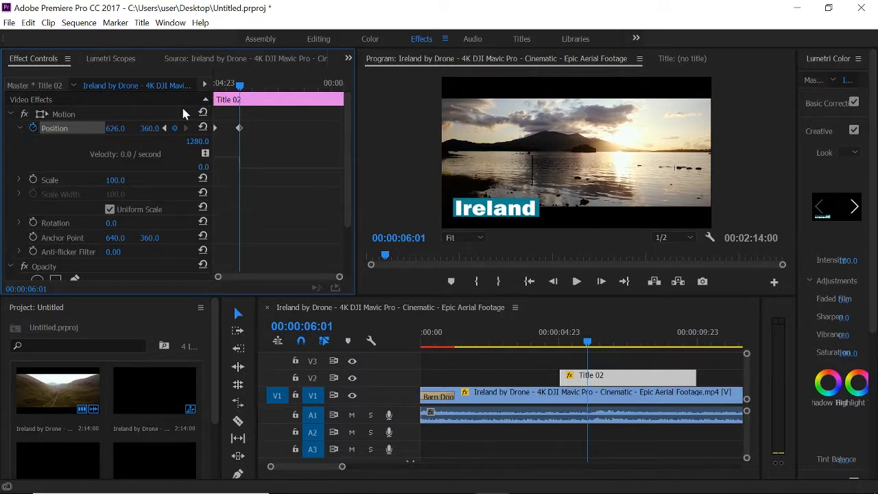
{"action": "left_click", "coordinate": [21, 128]}
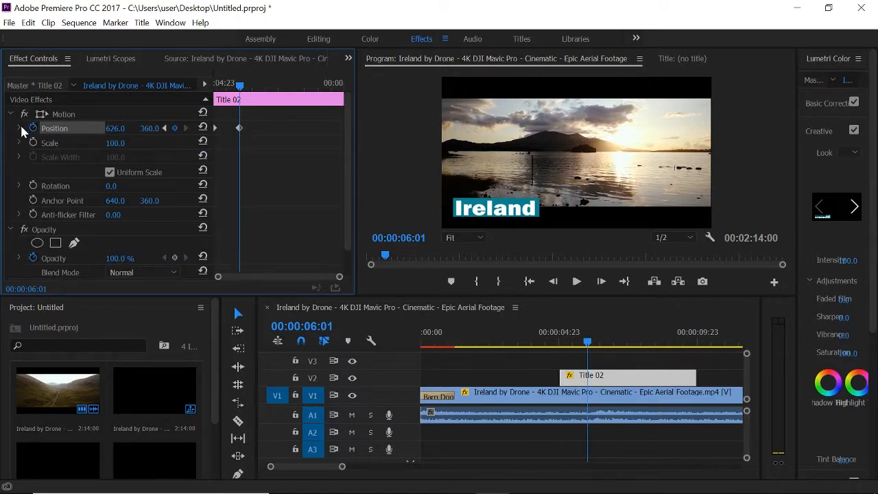
{"action": "left_click", "coordinate": [20, 128]}
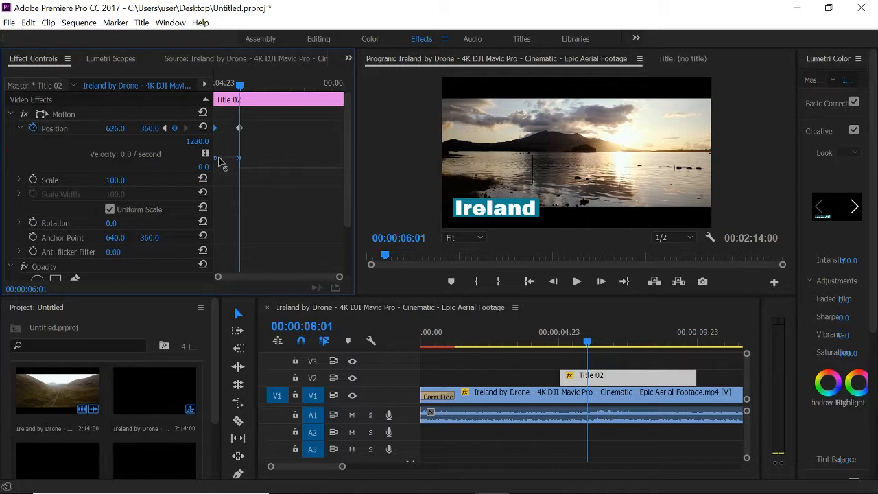
{"action": "left_click_drag", "start_coordinate": [218, 160], "coordinate": [250, 143]}
{"action": "left_click", "coordinate": [239, 164]}
{"action": "left_click_drag", "start_coordinate": [229, 141], "coordinate": [232, 135]}
{"action": "left_click_drag", "start_coordinate": [237, 103], "coordinate": [215, 100]}
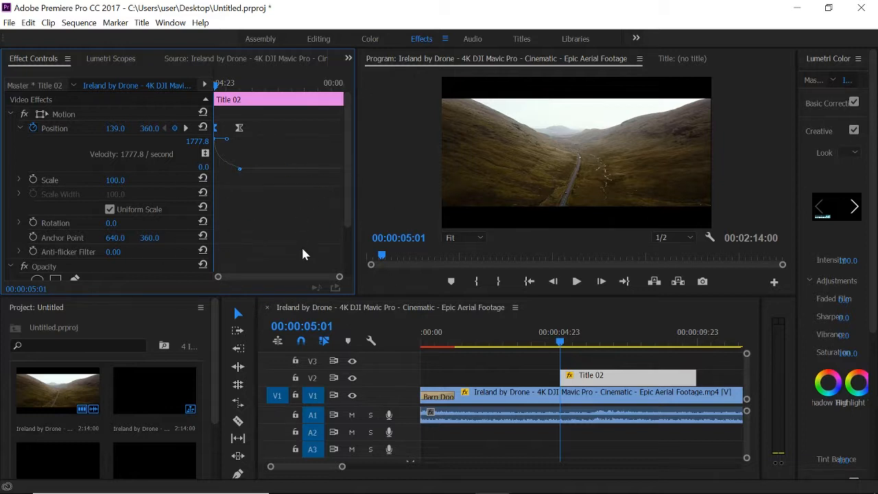
Step: Copy the second Position keyframe to 00:00:09:09 and the first one to 00:00:09:23, so the title slides back out
{"action": "left_click_drag", "start_coordinate": [217, 85], "coordinate": [310, 115]}
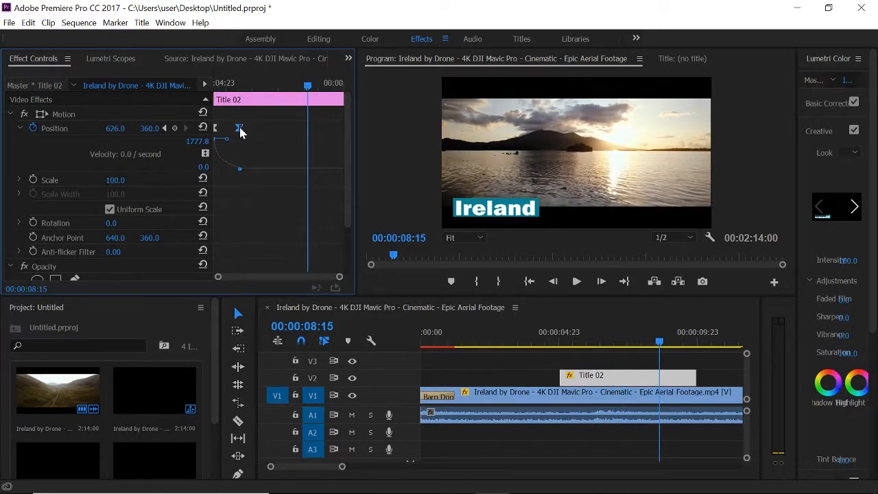
{"action": "left_click_drag", "start_coordinate": [308, 85], "coordinate": [329, 95]}
{"action": "key", "text": "ctrl+v"}
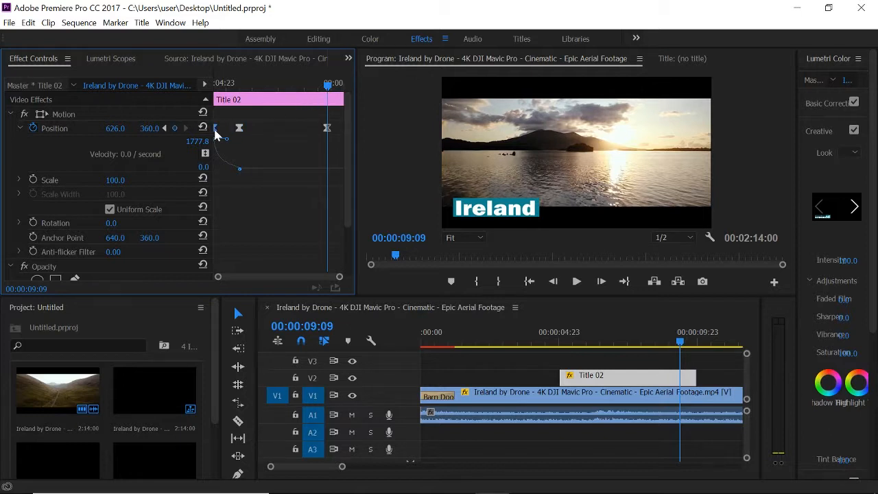
{"action": "left_click_drag", "start_coordinate": [329, 94], "coordinate": [341, 94]}
{"action": "key", "text": "ctrl+v"}
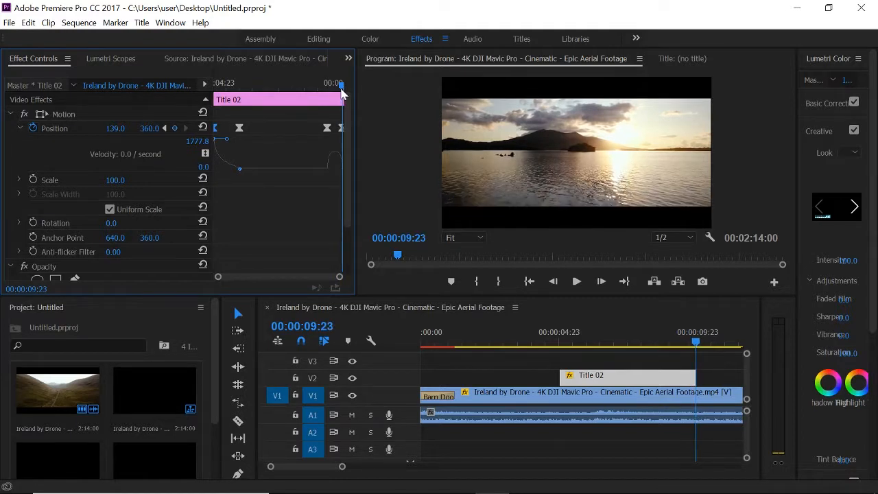
Step: Reshape the velocity curve between the last two Position keyframes and play back the title animation from 00:00:04:13
{"action": "left_click", "coordinate": [328, 128]}
{"action": "left_click_drag", "start_coordinate": [341, 170], "coordinate": [288, 135]}
{"action": "left_click", "coordinate": [547, 343]}
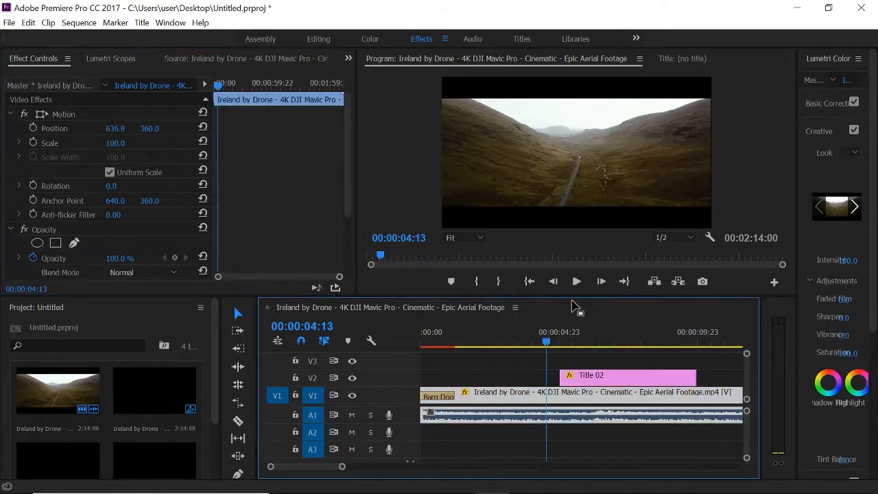
{"action": "left_click", "coordinate": [575, 283]}
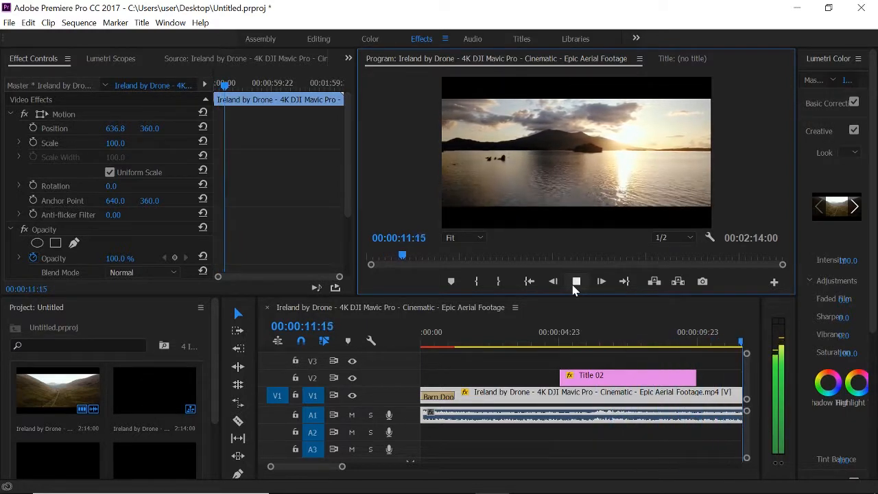
{"action": "left_click", "coordinate": [576, 282]}
{"action": "left_click", "coordinate": [320, 477]}
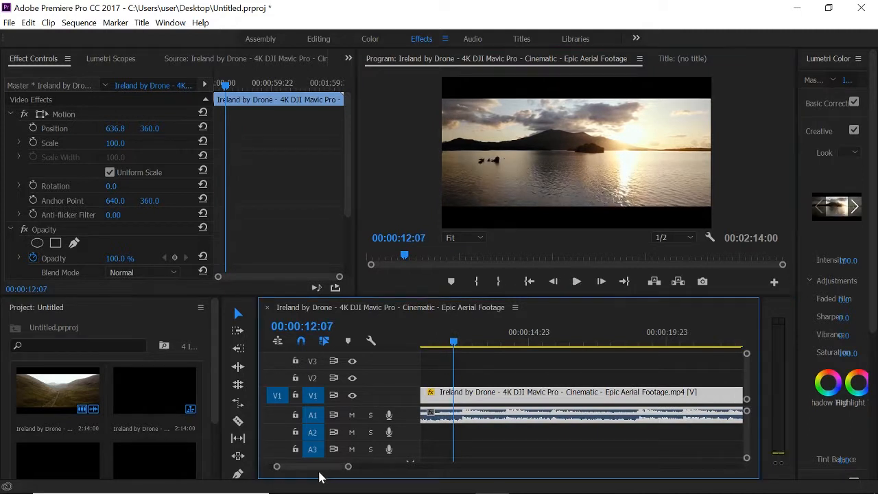
Step: Play back and scrub through Title 02's horizontal slide-in and slide-out from 00:00:04:13
{"action": "scroll", "coordinate": [313, 472], "scroll_direction": "up", "scroll_amount": 3}
{"action": "left_click", "coordinate": [537, 337]}
{"action": "left_click", "coordinate": [572, 285]}
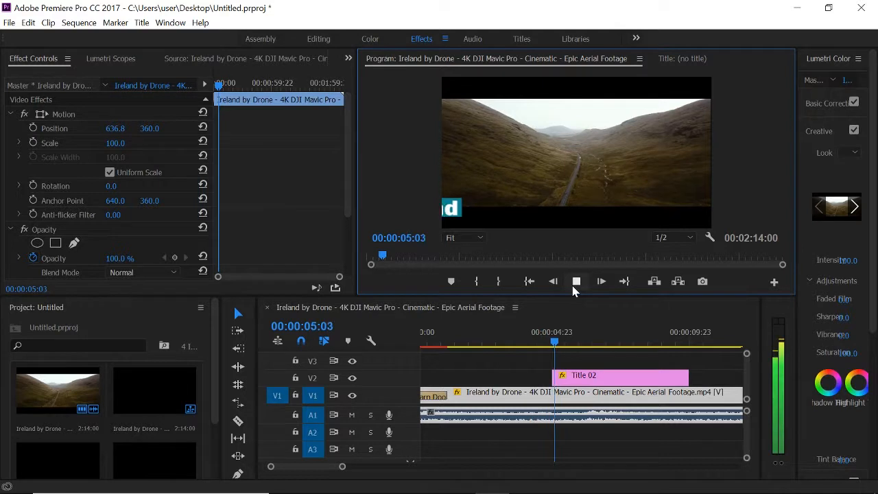
{"action": "left_click", "coordinate": [576, 281]}
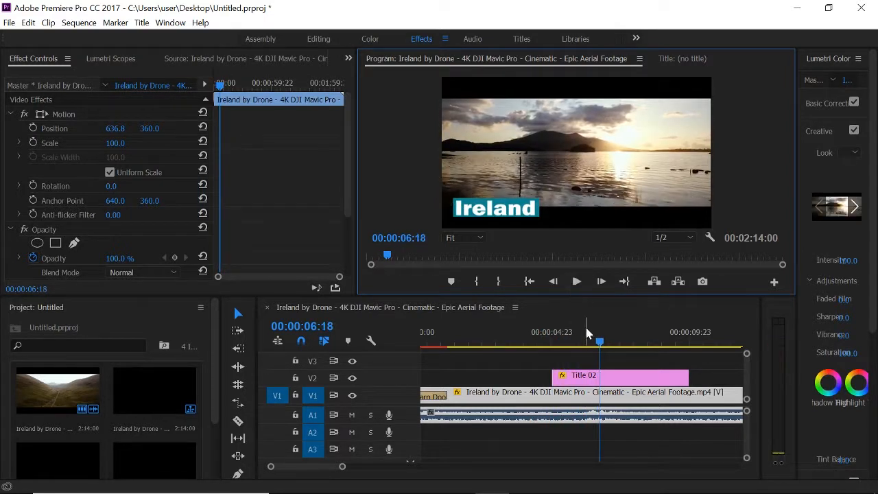
{"action": "left_click_drag", "start_coordinate": [602, 344], "coordinate": [547, 353]}
{"action": "left_click", "coordinate": [575, 283]}
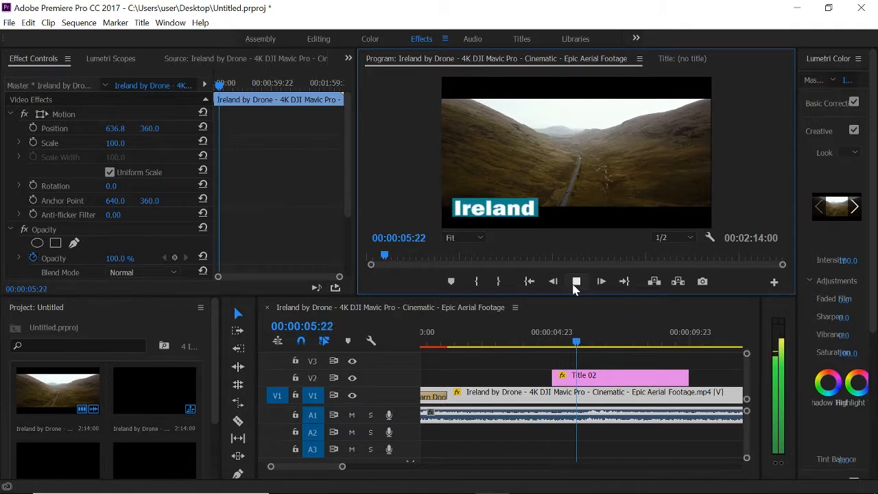
{"action": "left_click", "coordinate": [576, 282]}
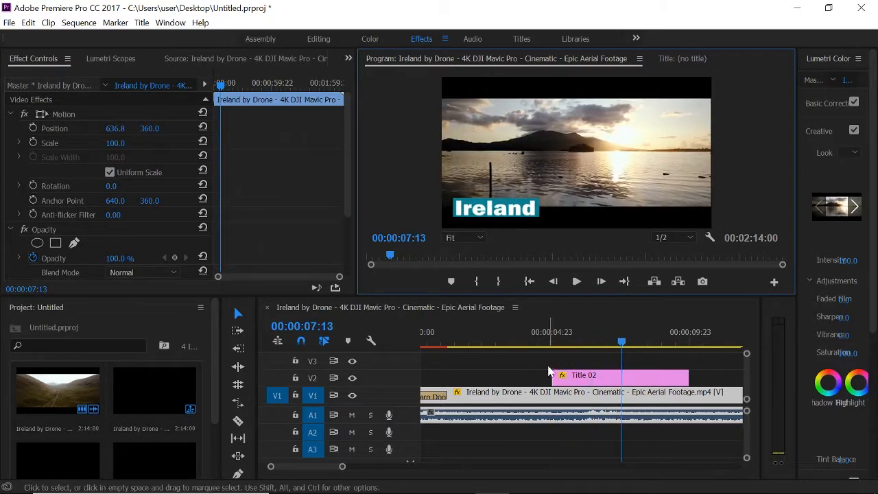
{"action": "left_click", "coordinate": [576, 282]}
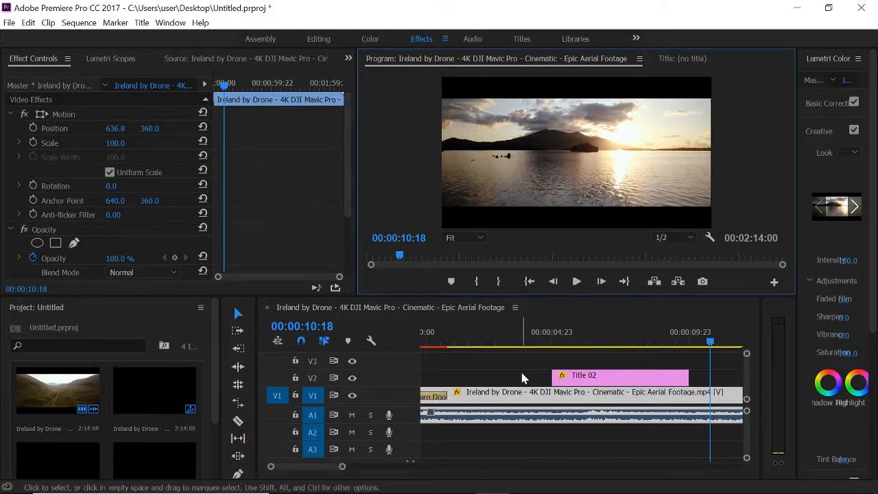
{"action": "left_click", "coordinate": [540, 337]}
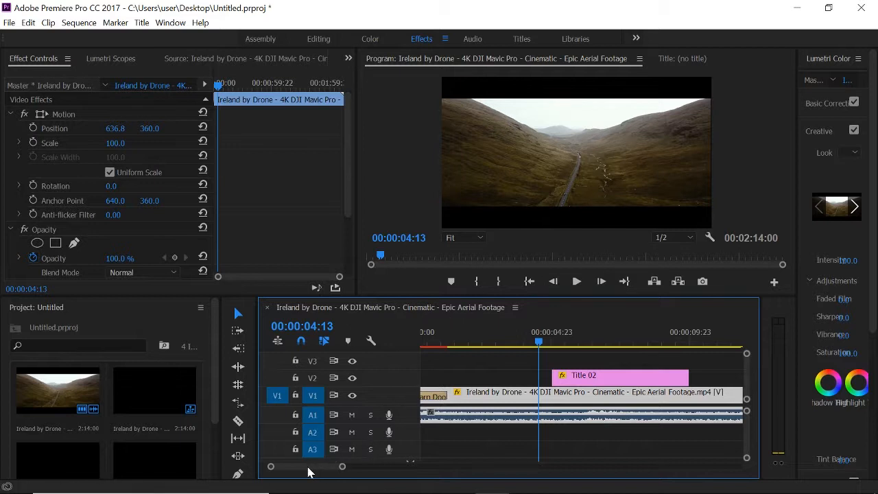
{"action": "scroll", "coordinate": [310, 471], "scroll_direction": "right", "scroll_amount": 3}
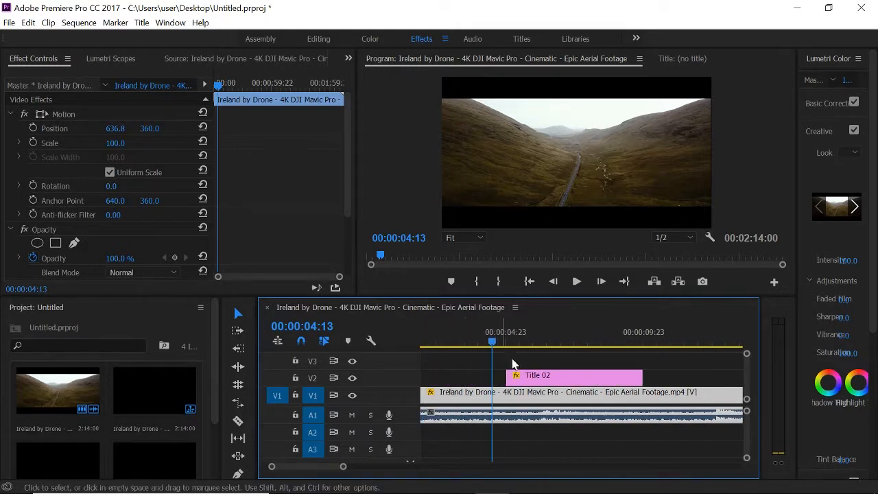
{"action": "left_click", "coordinate": [526, 337]}
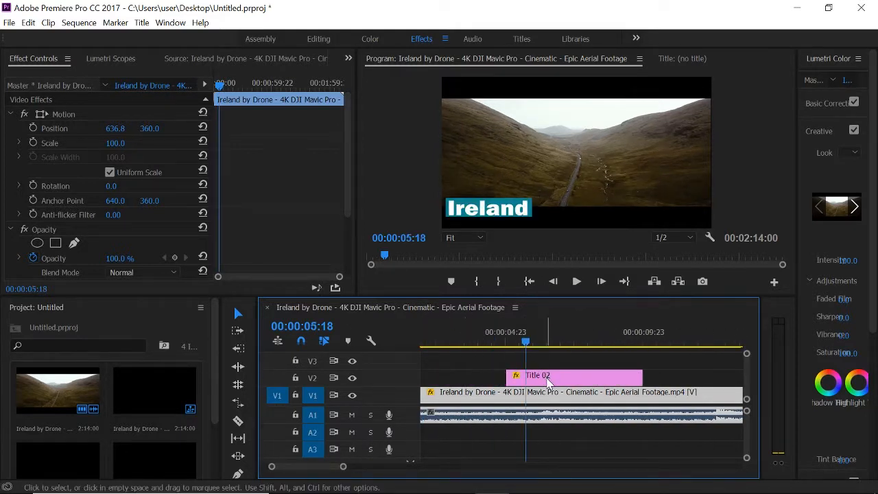
{"action": "mouse_move", "coordinate": [530, 345]}
{"action": "left_mouse_down"}
{"action": "mouse_move", "coordinate": [501, 347]}
{"action": "mouse_move", "coordinate": [516, 346]}
{"action": "left_mouse_up"}
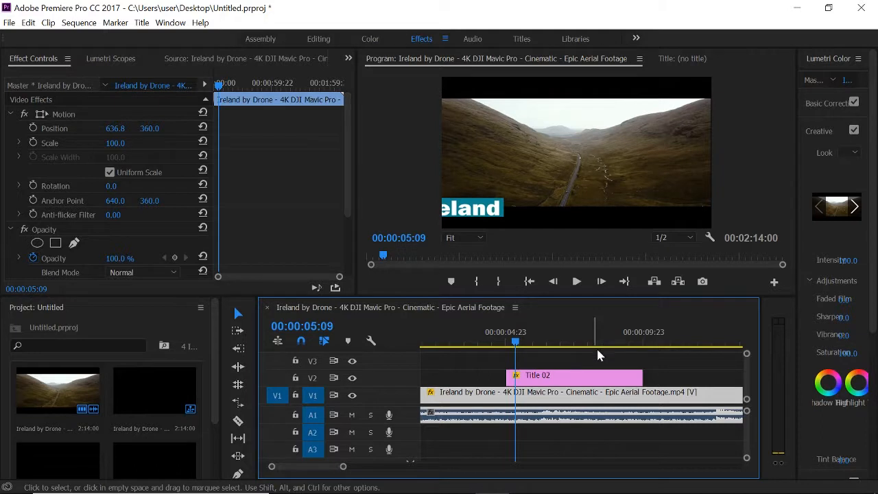
Step: Remove all of Title 02's Position keyframes and restore its Position to 640.0, 360.0
{"action": "left_click", "coordinate": [539, 376]}
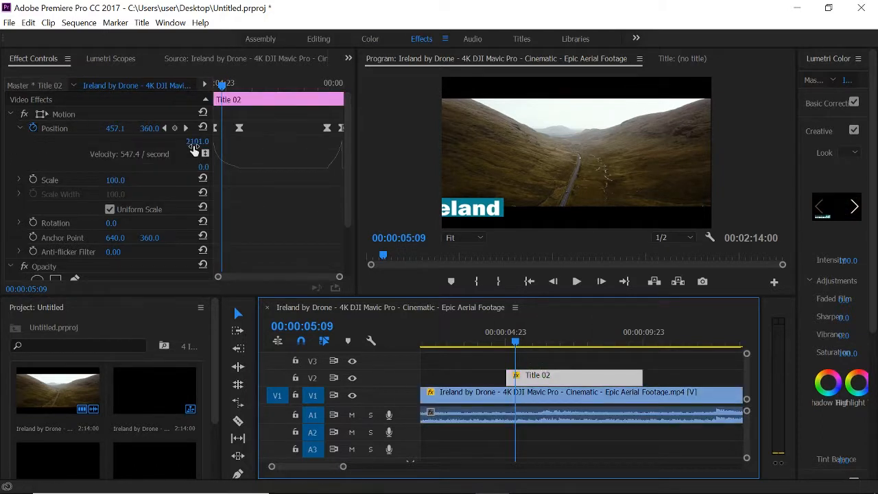
{"action": "left_click", "coordinate": [21, 129]}
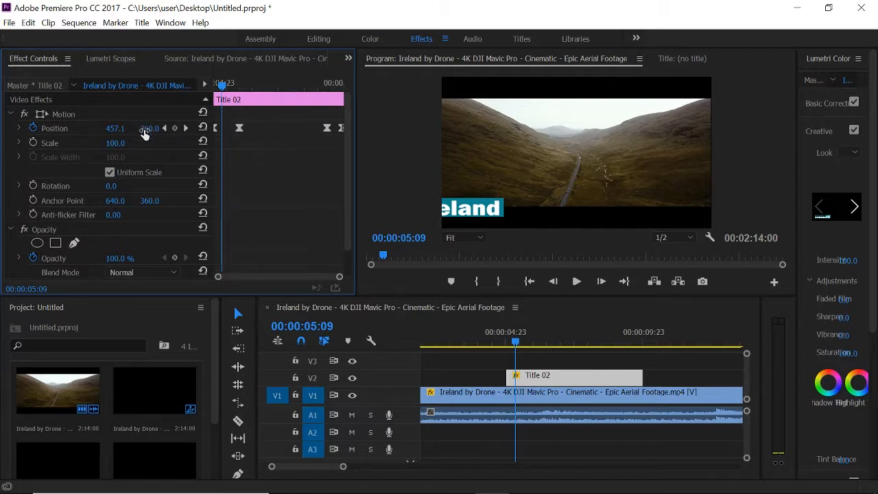
{"action": "left_click_drag", "start_coordinate": [342, 126], "coordinate": [214, 140]}
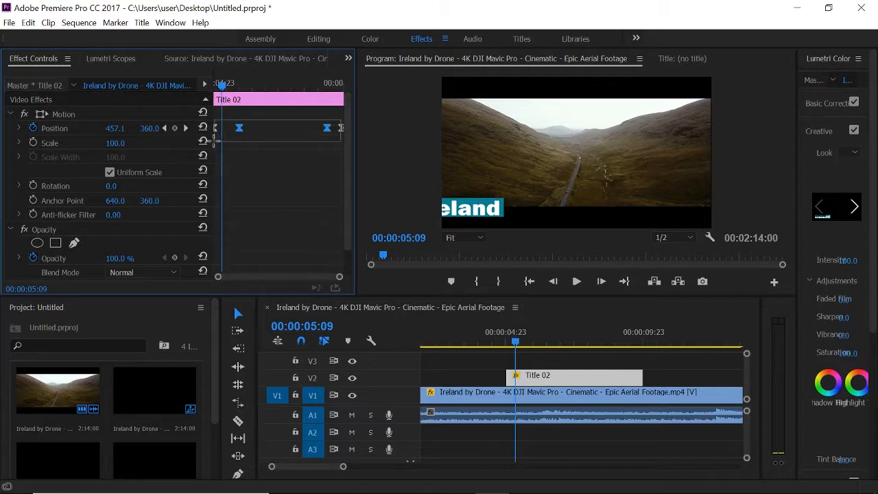
{"action": "key", "text": "Delete"}
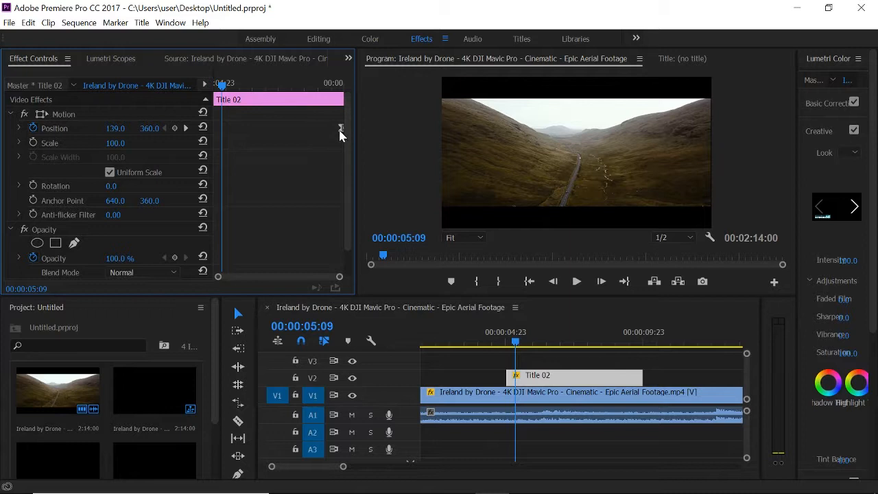
{"action": "key", "text": "ctrl+z"}
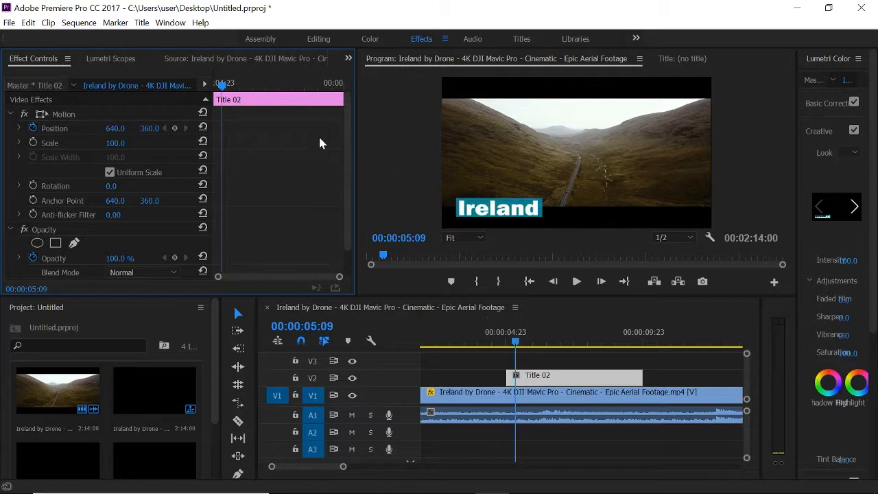
Step: Keyframe Title 02's Position with a vertical value of 527.0 at 00:00:05:01 and 370.0 at 00:00:06:03, so it rises into view
{"action": "left_click_drag", "start_coordinate": [221, 81], "coordinate": [151, 147]}
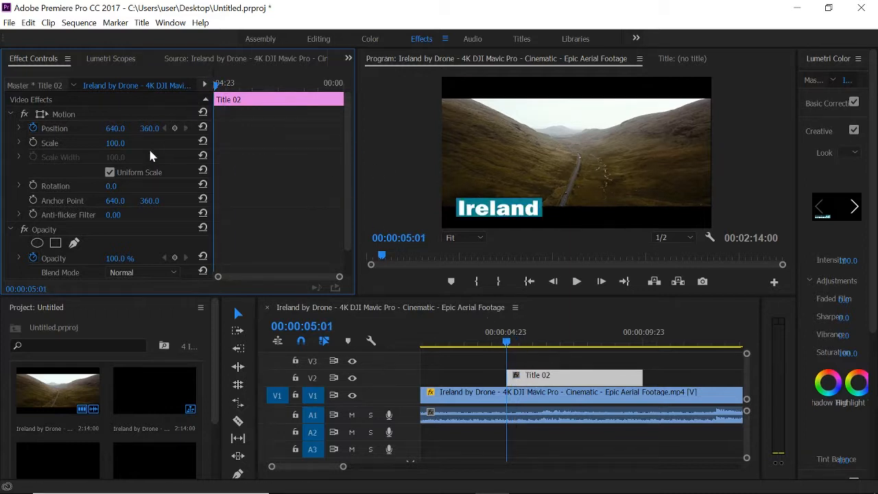
{"action": "left_click", "coordinate": [33, 129]}
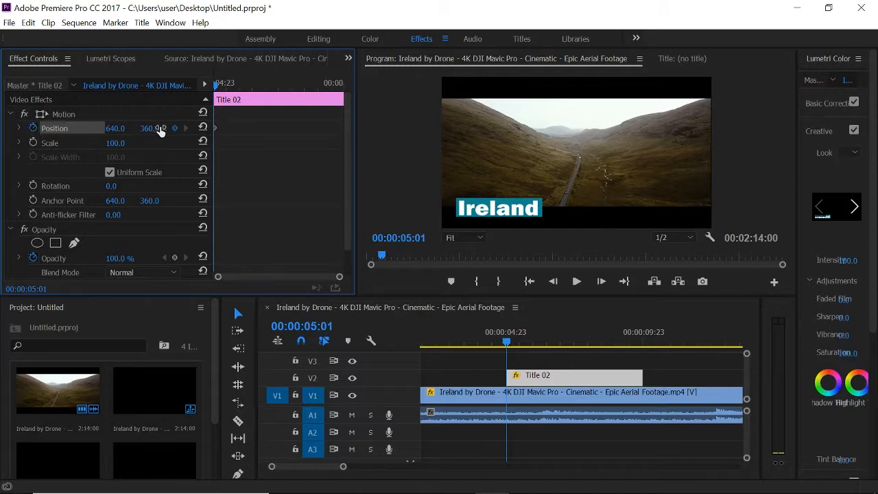
{"action": "left_click_drag", "start_coordinate": [150, 129], "coordinate": [324, 206]}
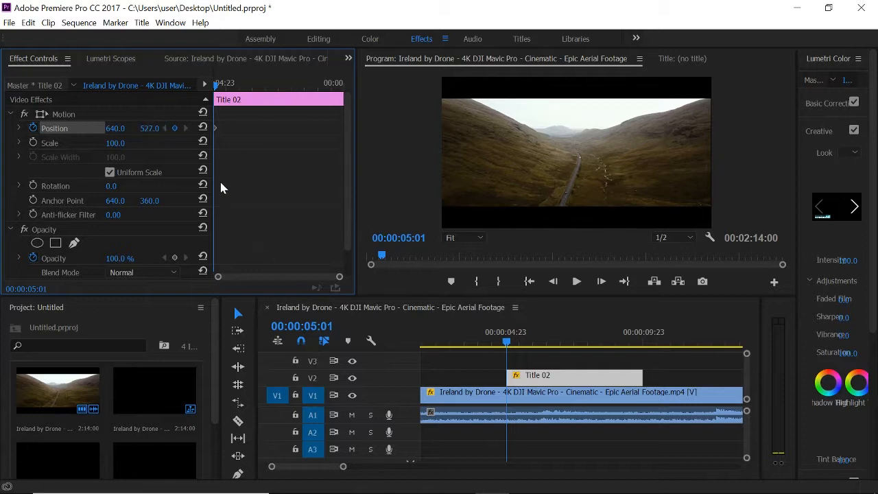
{"action": "left_click_drag", "start_coordinate": [227, 86], "coordinate": [245, 88]}
{"action": "left_click_drag", "start_coordinate": [149, 129], "coordinate": [42, 129]}
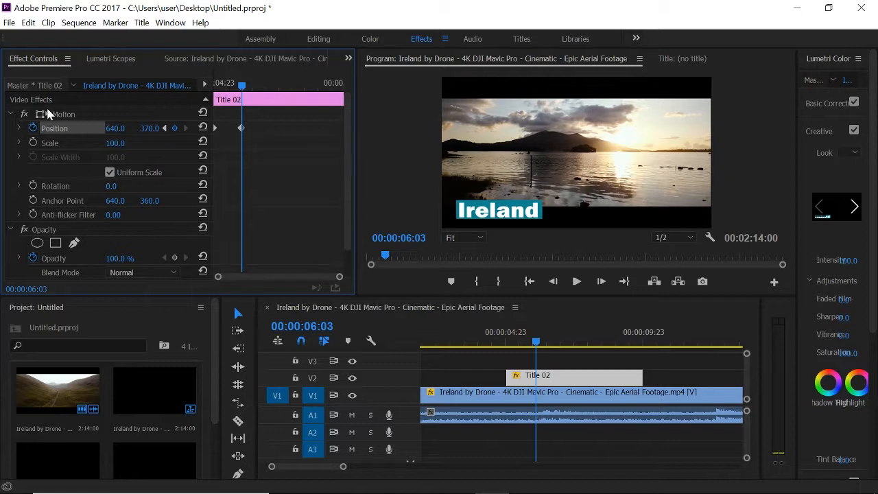
Step: Reshape the velocity curve between the two Position keyframes so the rise starts fast and eases to a stop
{"action": "left_click", "coordinate": [19, 128]}
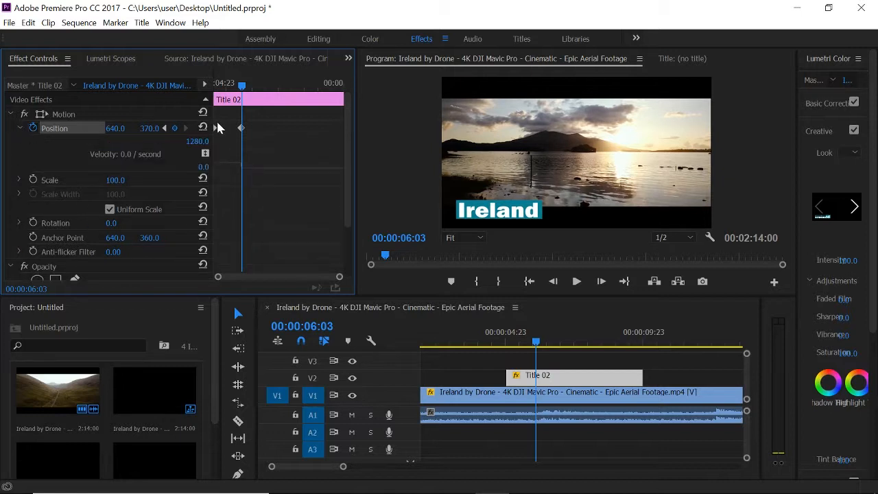
{"action": "left_click_drag", "start_coordinate": [217, 167], "coordinate": [241, 164]}
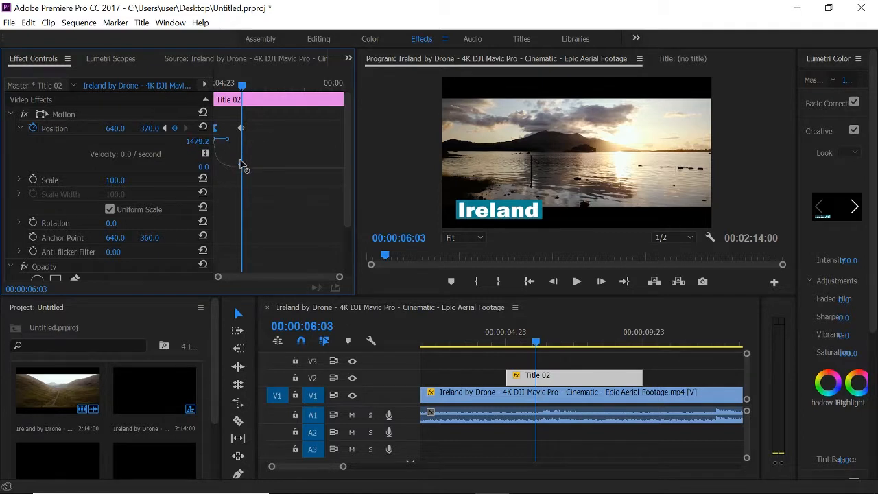
{"action": "left_click_drag", "start_coordinate": [250, 87], "coordinate": [252, 87]}
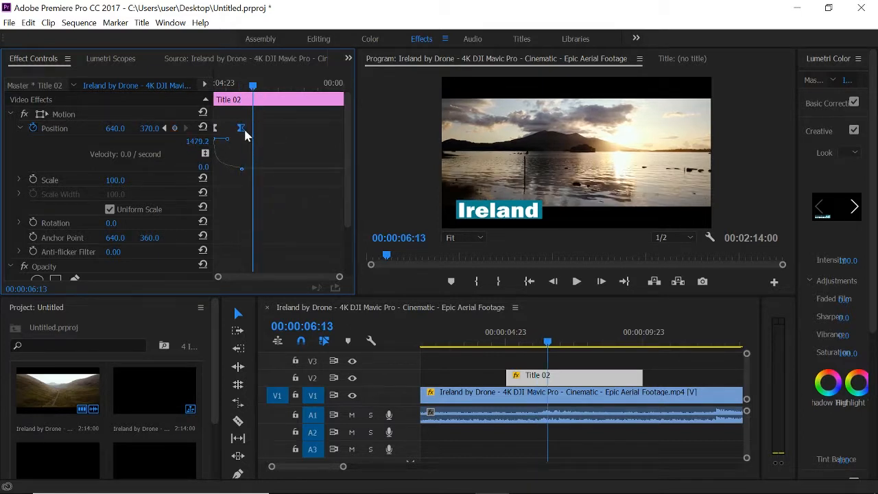
Step: Copy the second Position keyframe to 00:00:09:06 and the first one to 00:00:09:22, so the title drops back out
{"action": "left_click_drag", "start_coordinate": [254, 87], "coordinate": [328, 118]}
{"action": "key", "text": "ctrl+v"}
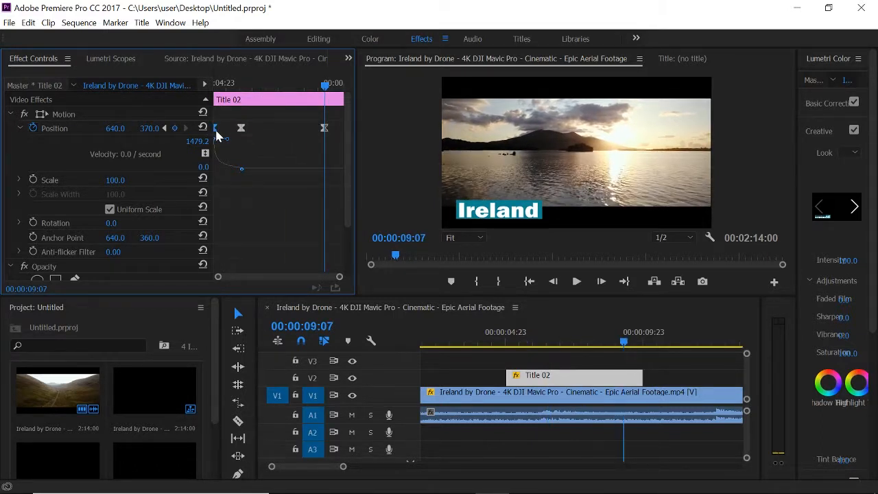
{"action": "mouse_move", "coordinate": [329, 89]}
{"action": "left_mouse_down"}
{"action": "mouse_move", "coordinate": [346, 97]}
{"action": "mouse_move", "coordinate": [324, 103]}
{"action": "left_mouse_up"}
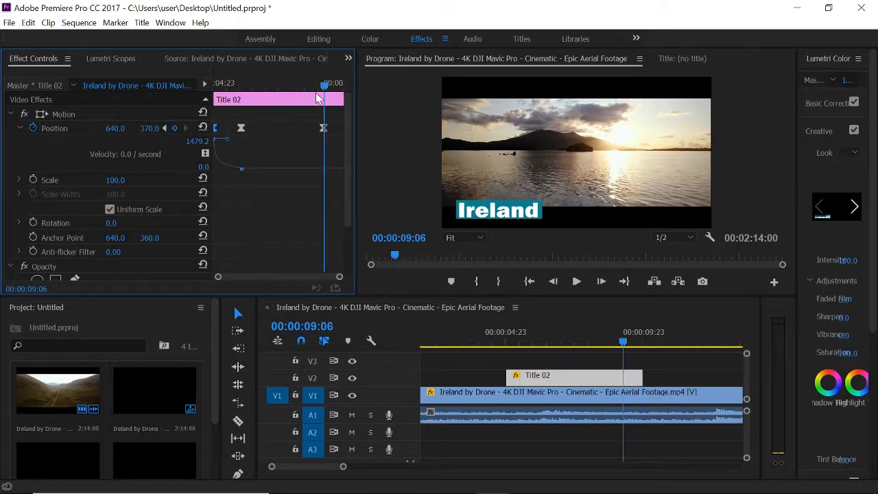
{"action": "left_click_drag", "start_coordinate": [326, 88], "coordinate": [342, 89]}
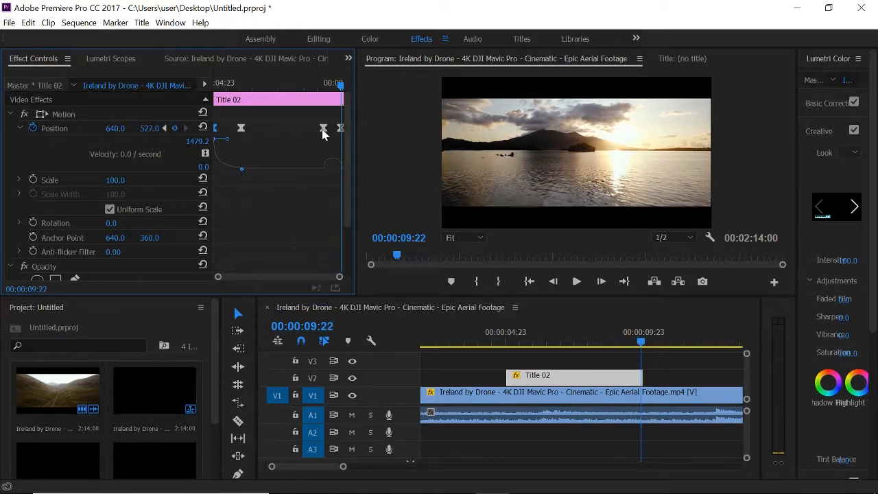
Step: Reshape the velocity curve so the exit accelerates towards the last Position keyframe, and play back the vertical title animation
{"action": "left_click", "coordinate": [342, 172]}
{"action": "left_click_drag", "start_coordinate": [341, 172], "coordinate": [296, 140]}
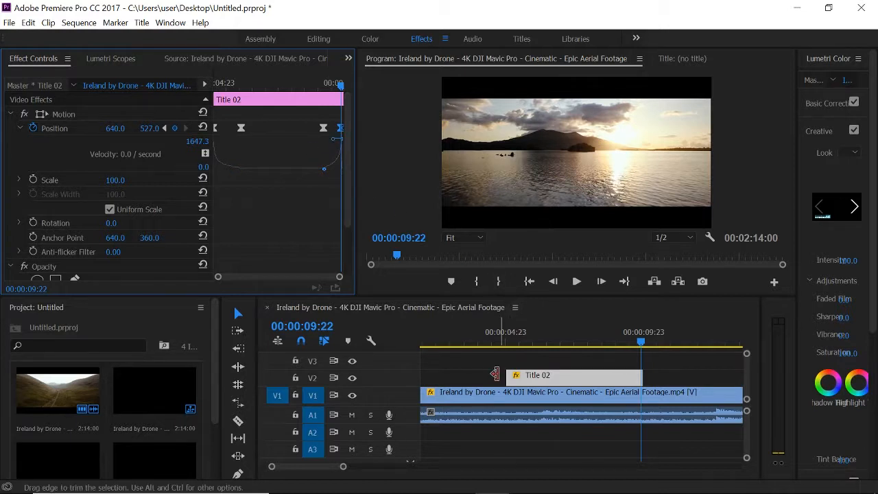
{"action": "left_click", "coordinate": [501, 345]}
{"action": "left_click", "coordinate": [577, 282]}
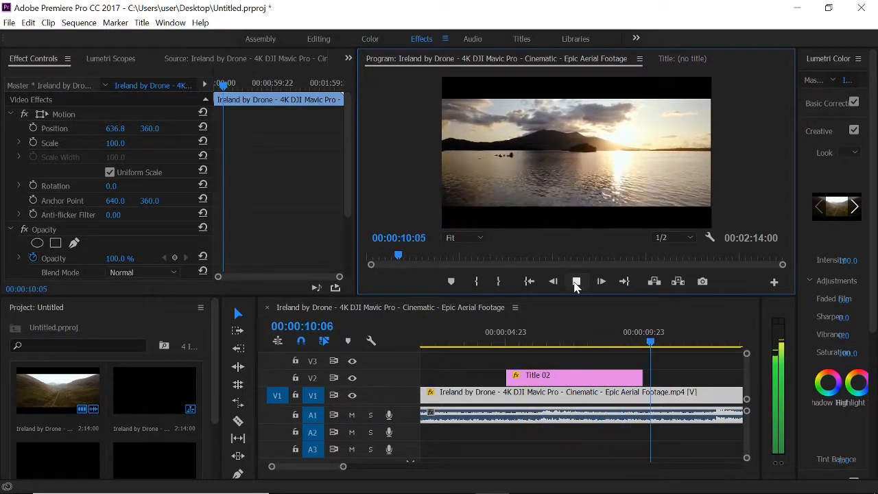
{"action": "left_click", "coordinate": [577, 282]}
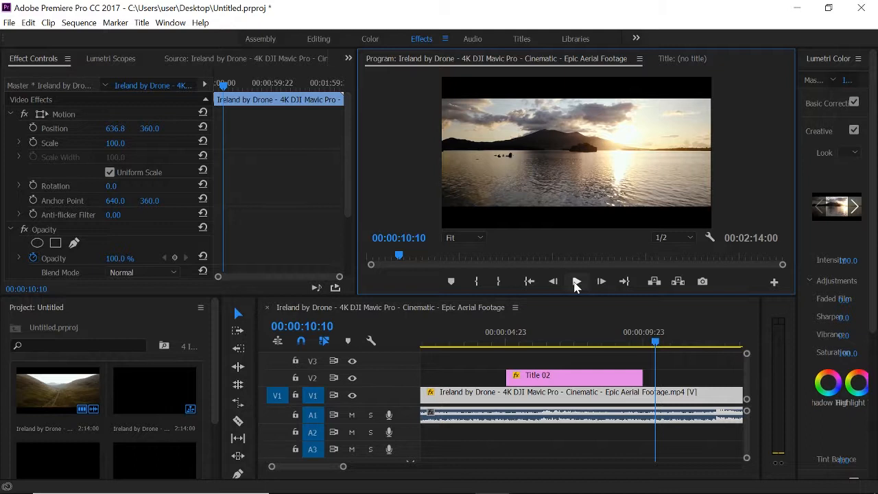
Step: Return the playhead to 00:00:00:00 and switch to the Editing workspace
{"action": "left_click_drag", "start_coordinate": [655, 346], "coordinate": [553, 351]}
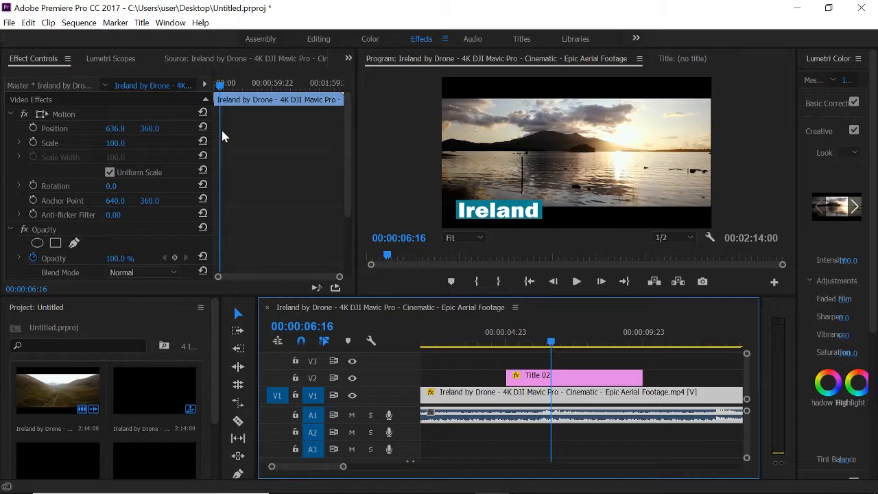
{"action": "scroll", "coordinate": [242, 273], "scroll_direction": "down", "scroll_amount": 1}
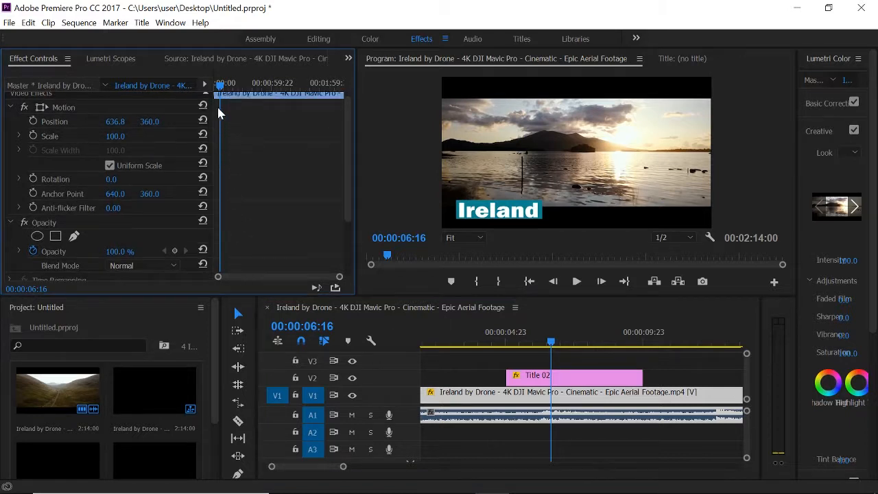
{"action": "left_click_drag", "start_coordinate": [224, 92], "coordinate": [192, 94]}
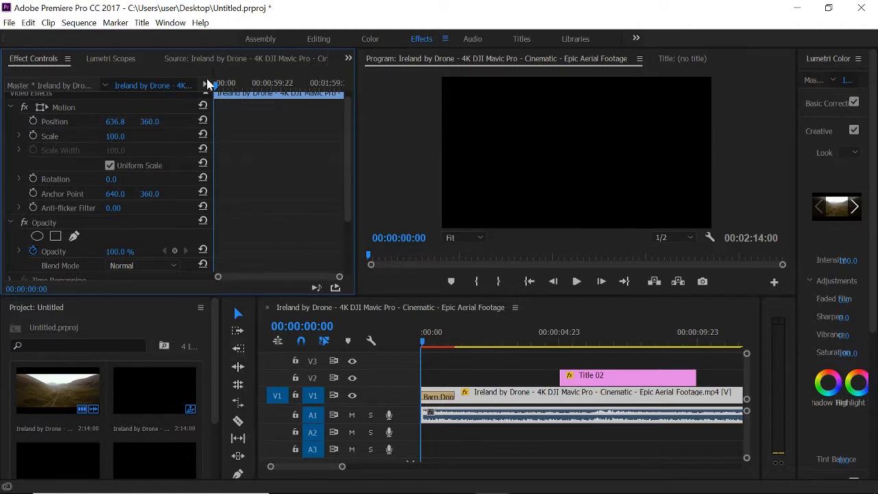
{"action": "left_click", "coordinate": [318, 39]}
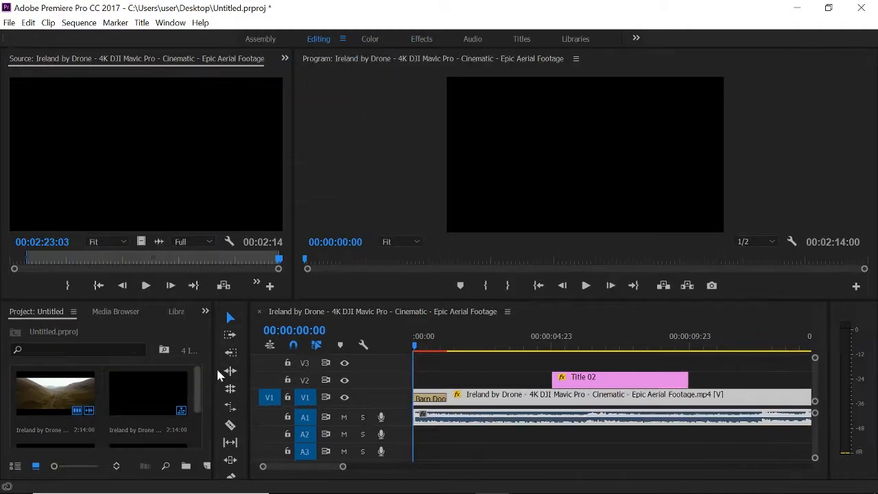
{"action": "left_click_drag", "start_coordinate": [196, 412], "coordinate": [196, 435]}
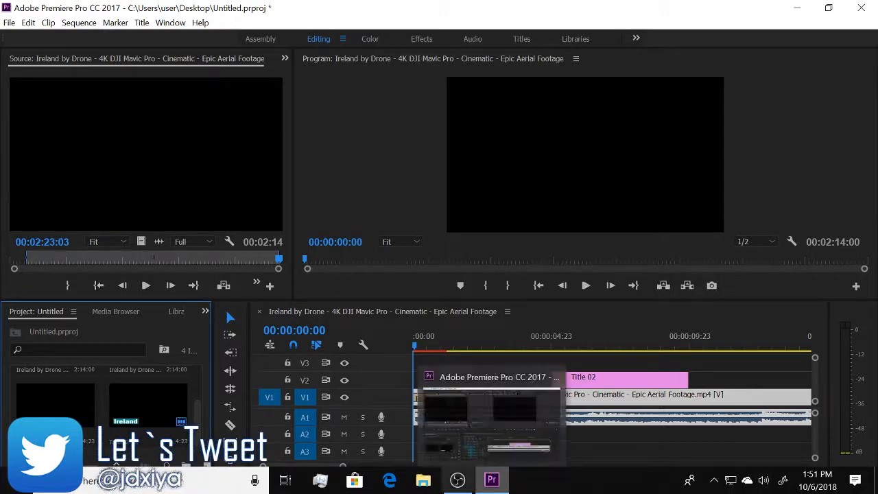
{"action": "left_click", "coordinate": [9, 22]}
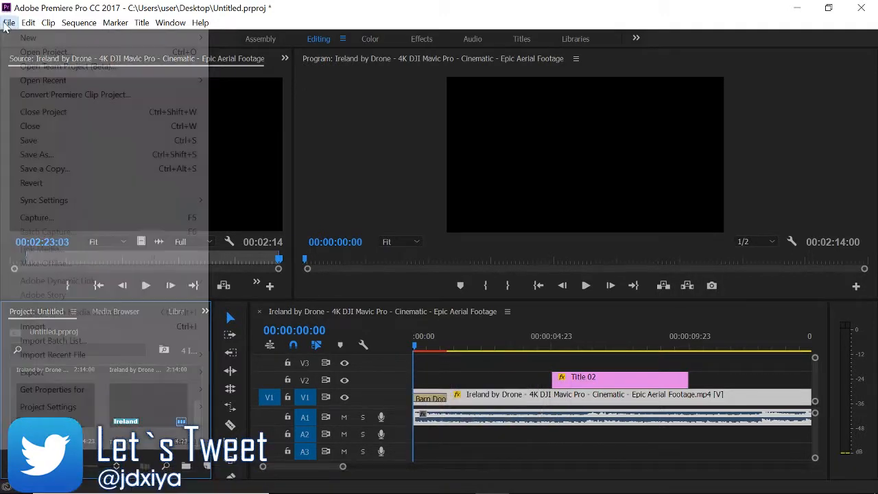
{"action": "mouse_move", "coordinate": [8, 40]}
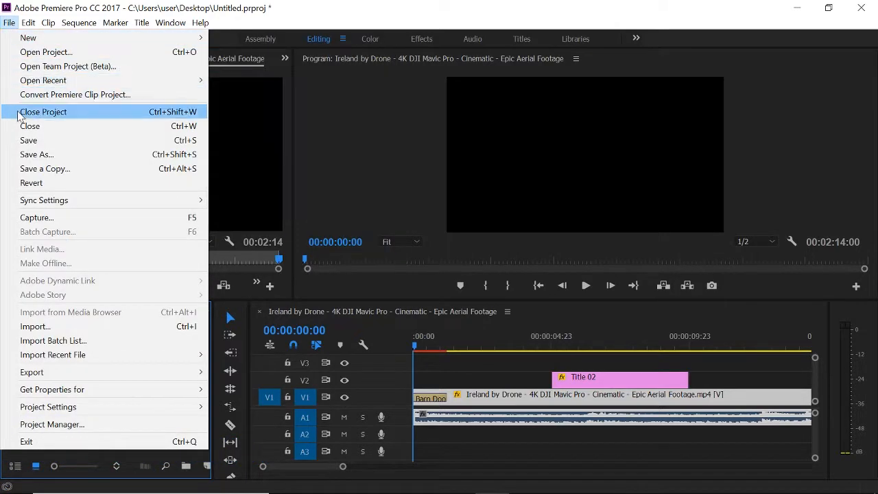
{"action": "mouse_move", "coordinate": [401, 483]}
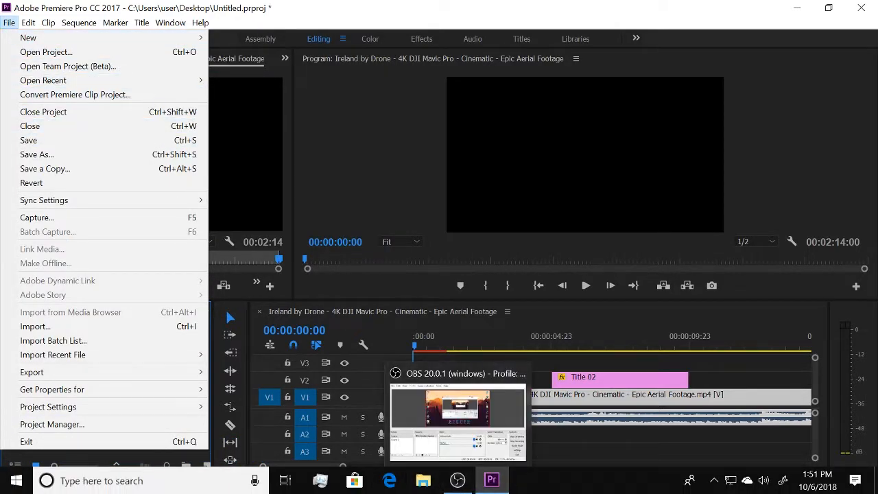
Step: Import SUBSCRIBE.png from the Low-Thirds PNG folder under Projects (I:) > Elements into the project
{"action": "left_click", "coordinate": [423, 481]}
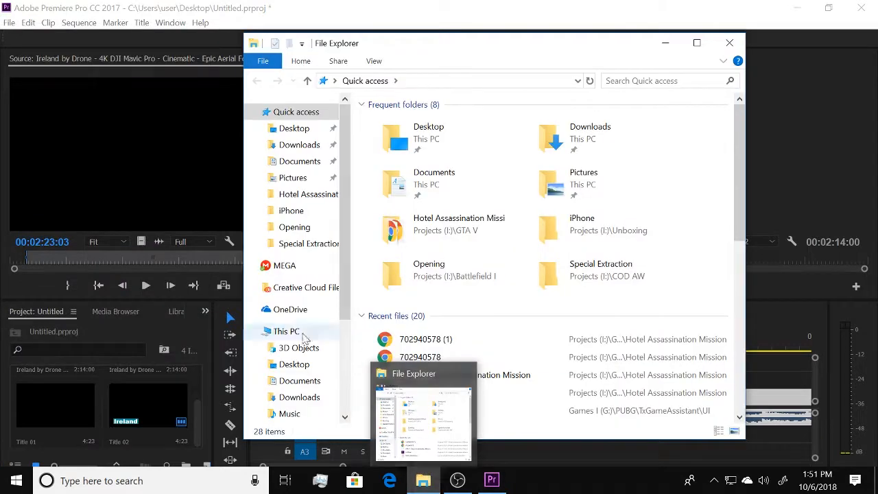
{"action": "scroll", "coordinate": [302, 309], "scroll_direction": "down", "scroll_amount": 3}
{"action": "left_click", "coordinate": [298, 370]}
{"action": "double_click", "coordinate": [395, 153]}
{"action": "double_click", "coordinate": [473, 138]}
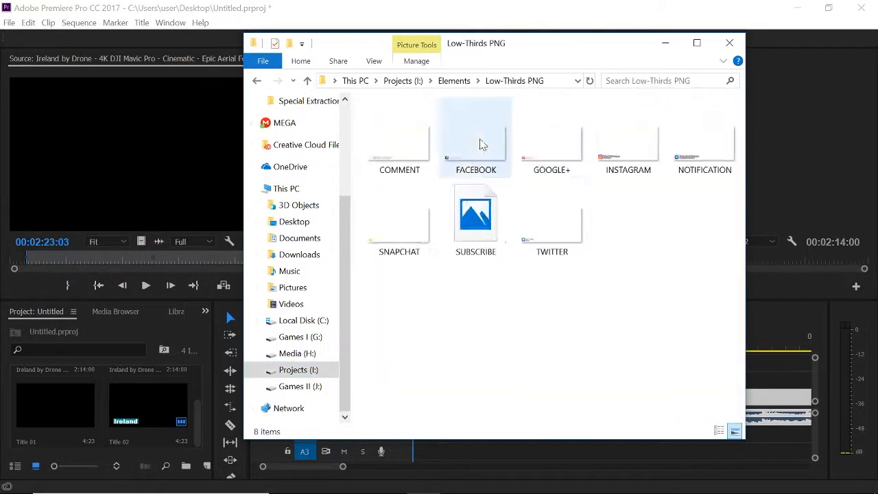
{"action": "left_click", "coordinate": [476, 227]}
{"action": "left_click", "coordinate": [729, 43]}
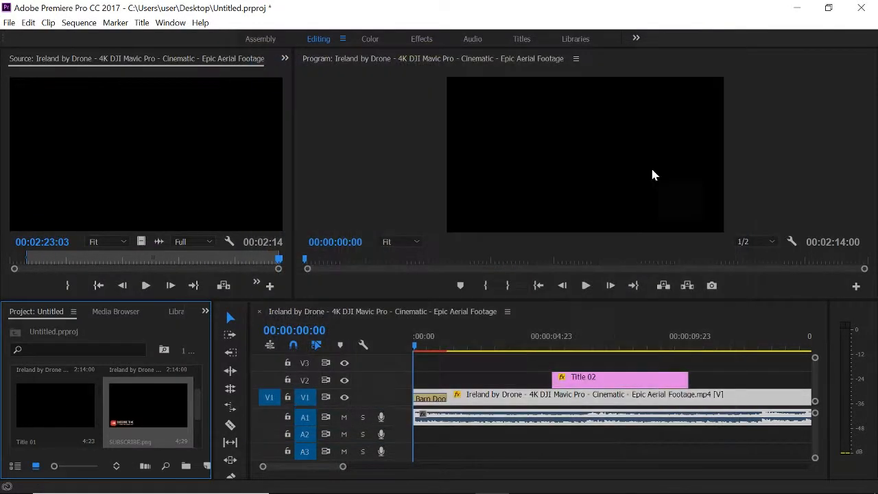
Step: Place SUBSCRIBE.png on track V2 above the drone footage, starting at about 00:00:17:01
{"action": "left_click_drag", "start_coordinate": [326, 468], "coordinate": [338, 473]}
{"action": "double_click", "coordinate": [161, 398]}
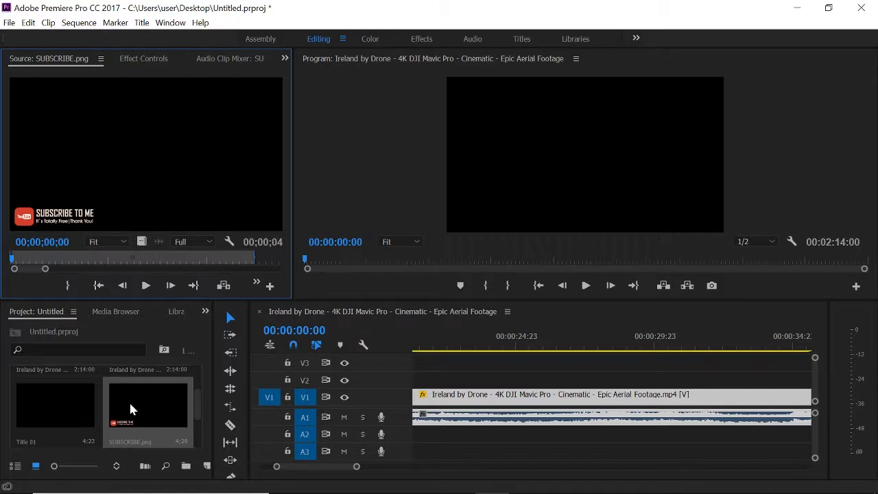
{"action": "mouse_move", "coordinate": [306, 478]}
{"action": "left_mouse_down"}
{"action": "mouse_move", "coordinate": [288, 476]}
{"action": "mouse_move", "coordinate": [298, 474]}
{"action": "left_mouse_up"}
{"action": "left_click_drag", "start_coordinate": [147, 410], "coordinate": [515, 378]}
Step: Select the SUBSCRIBE.png clip, switch to the Effects workspace and move the playhead to the clip's start at 00:00:17:01
{"action": "left_click_drag", "start_coordinate": [511, 347], "coordinate": [533, 347]}
{"action": "left_click", "coordinate": [550, 378]}
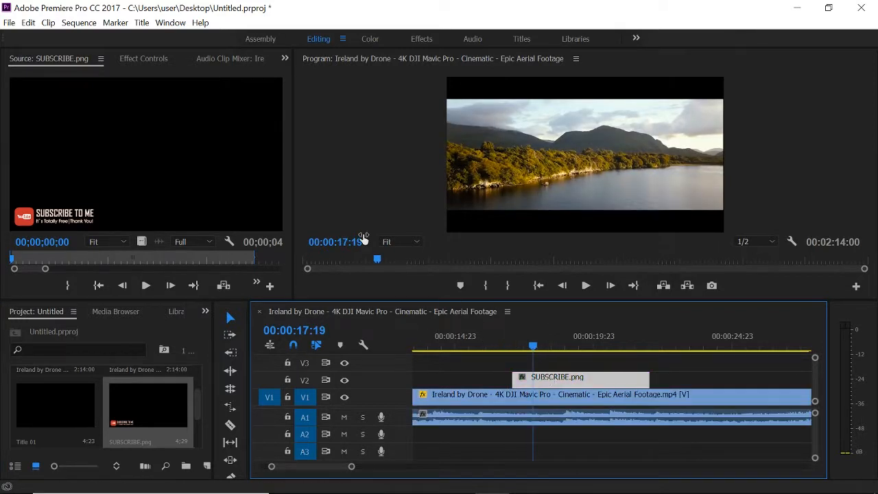
{"action": "left_click", "coordinate": [421, 39]}
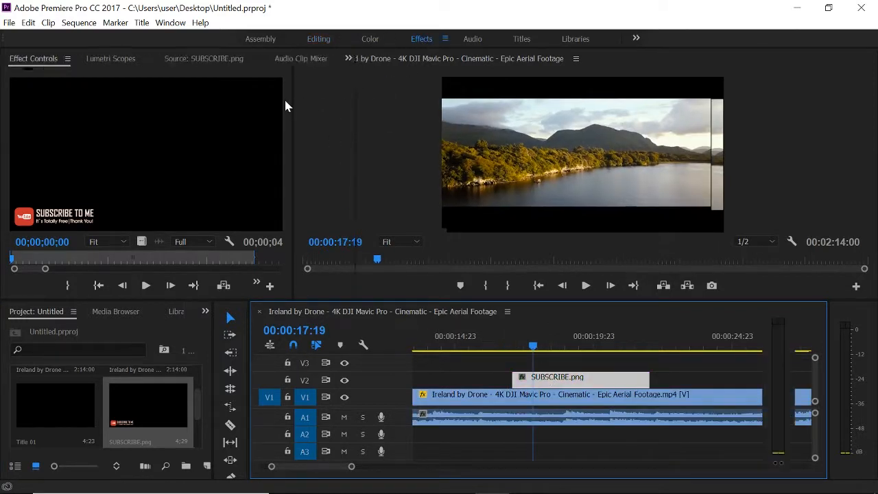
{"action": "mouse_move", "coordinate": [238, 85]}
{"action": "left_mouse_down"}
{"action": "mouse_move", "coordinate": [193, 83]}
{"action": "mouse_move", "coordinate": [153, 62]}
{"action": "left_mouse_up"}
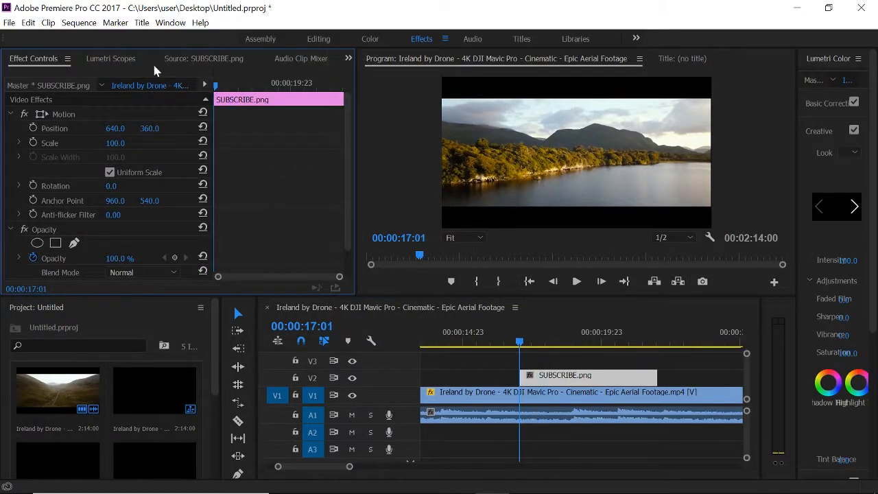
{"action": "left_click", "coordinate": [33, 129]}
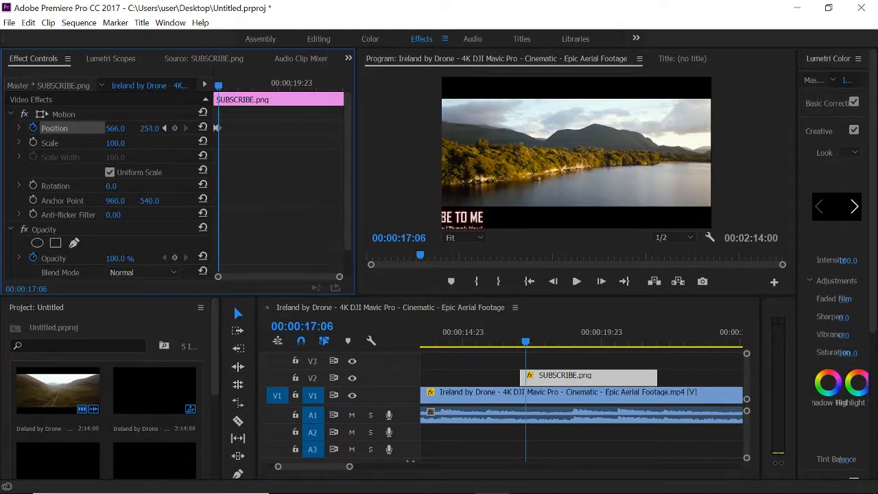
{"action": "left_click", "coordinate": [33, 128]}
{"action": "left_click", "coordinate": [488, 273]}
Step: Move the SUBSCRIBE graphic to the lower-left corner of the frame, at Position about 947, 184
{"action": "left_click_drag", "start_coordinate": [150, 129], "coordinate": [142, 128]}
{"action": "left_click_drag", "start_coordinate": [115, 128], "coordinate": [360, 128]}
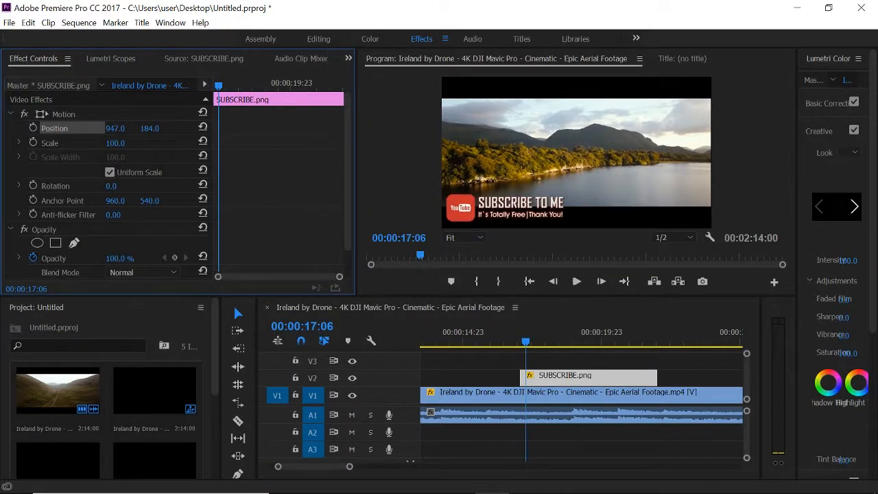
{"action": "left_click", "coordinate": [131, 116]}
Step: Keyframe Position X from 350 off-frame at the clip's start to 941 shortly after, so the graphic slides in horizontally
{"action": "left_click_drag", "start_coordinate": [219, 89], "coordinate": [213, 89]}
{"action": "left_click", "coordinate": [33, 128]}
{"action": "left_click_drag", "start_coordinate": [116, 129], "coordinate": [2, 128]}
{"action": "left_click_drag", "start_coordinate": [214, 87], "coordinate": [235, 90]}
{"action": "left_click_drag", "start_coordinate": [115, 129], "coordinate": [550, 129]}
Step: Reshape the Position velocity curve so the entrance starts fast and eases to a stop, and copy the second keyframe to 00:00:21:12
{"action": "left_click", "coordinate": [19, 128]}
{"action": "left_click", "coordinate": [234, 129]}
{"action": "key", "text": "space"}
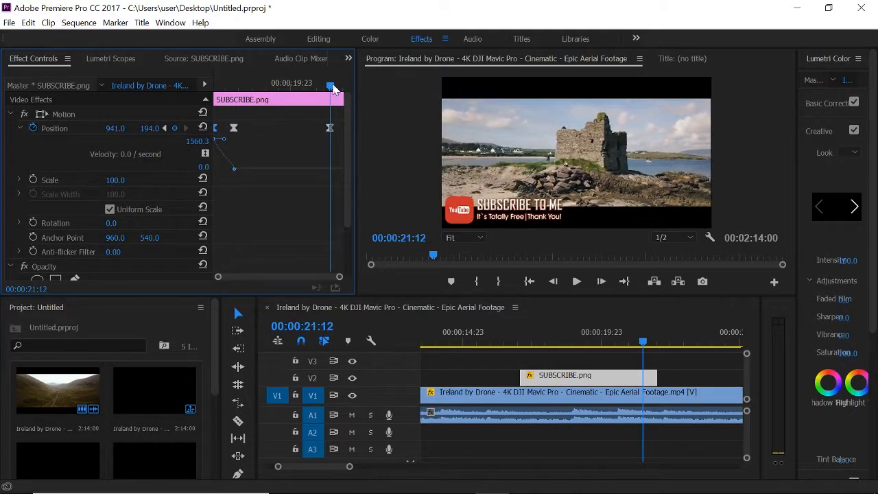
Step: Copy the first Position keyframe to 00:00:21:23 and reshape the velocity curve so the graphic's exit accelerates
{"action": "key", "text": "Left"}
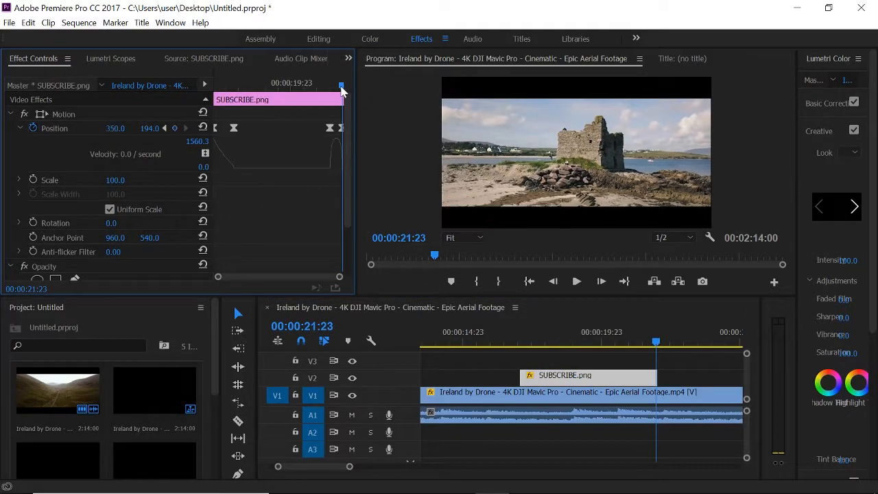
{"action": "left_click", "coordinate": [330, 129]}
{"action": "left_click_drag", "start_coordinate": [335, 169], "coordinate": [320, 157]}
Step: Return the playhead to 00:00:00:00 and play the sequence through both lower-third animations
{"action": "left_click_drag", "start_coordinate": [336, 466], "coordinate": [317, 474]}
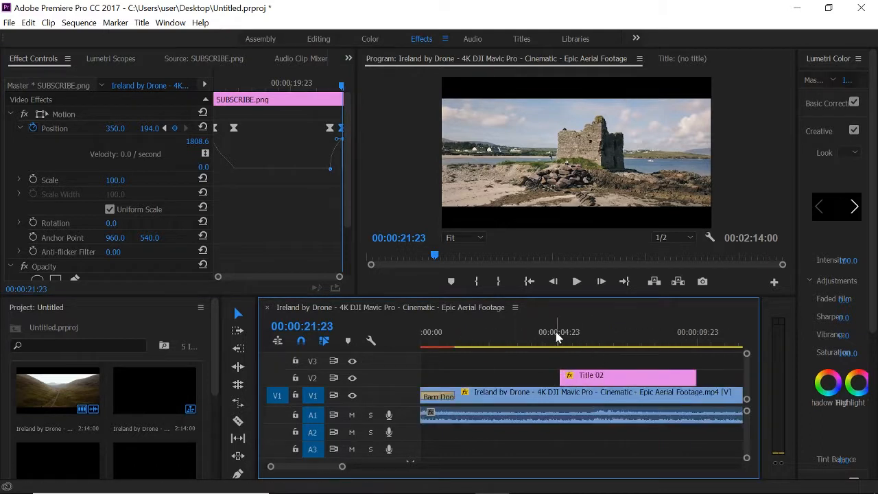
{"action": "left_click_drag", "start_coordinate": [440, 334], "coordinate": [404, 333]}
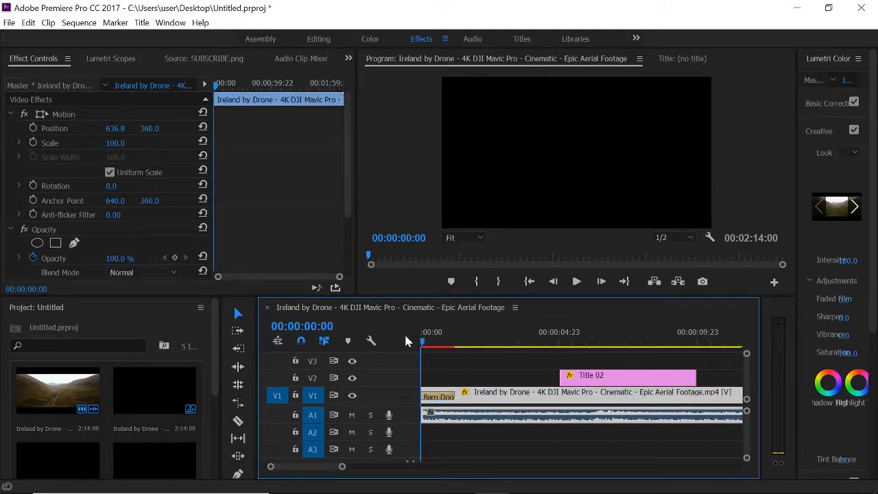
{"action": "left_click", "coordinate": [578, 287]}
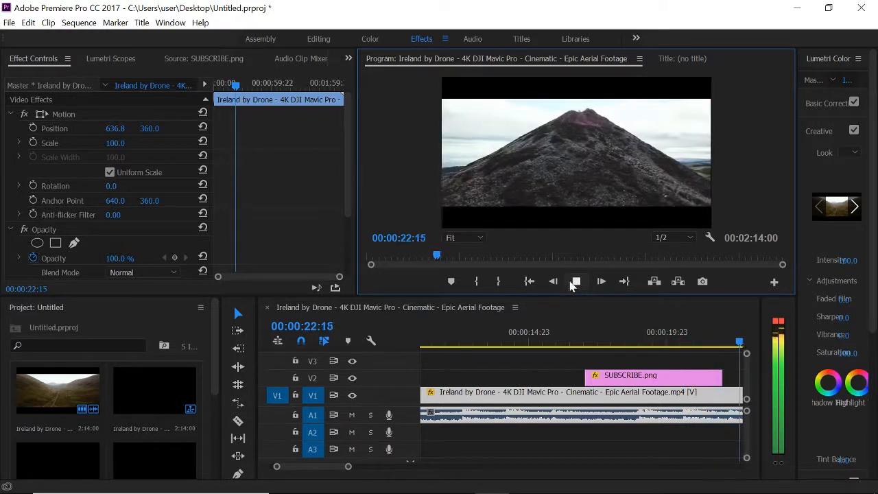
{"action": "left_click", "coordinate": [576, 282]}
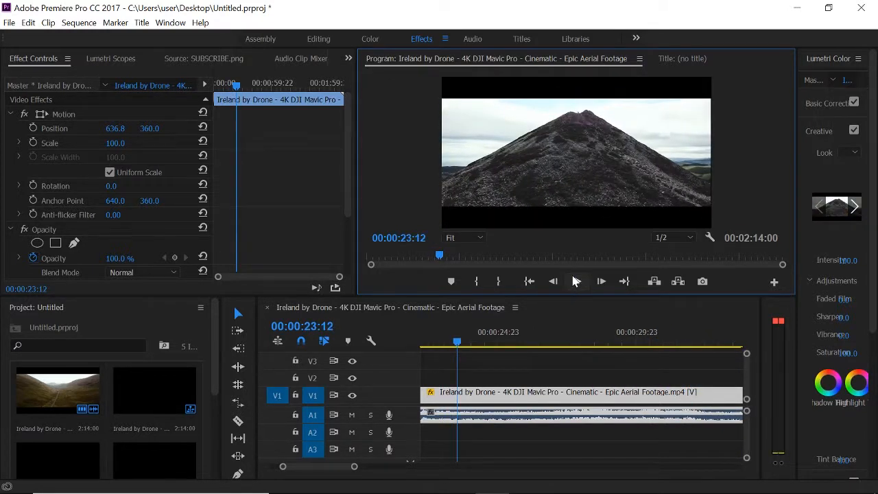